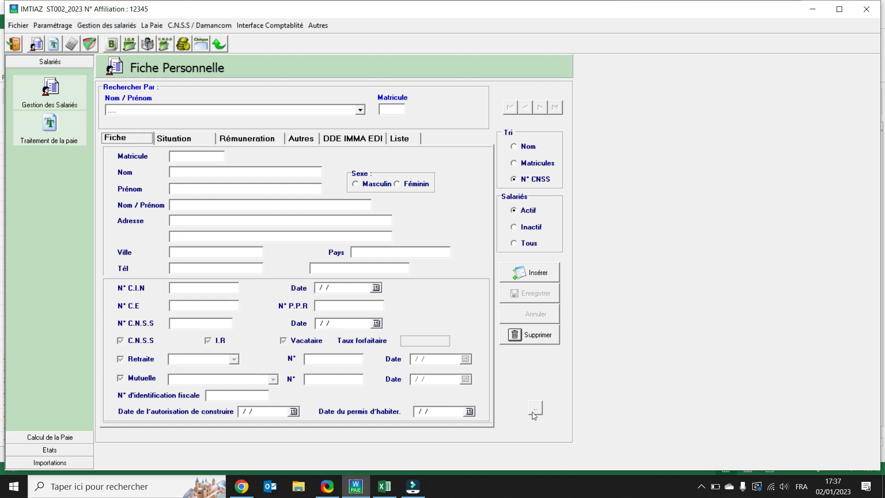
# Insert a new employee record and enter the employee's matricule, last name and first name.
pyautogui.click(522, 272)
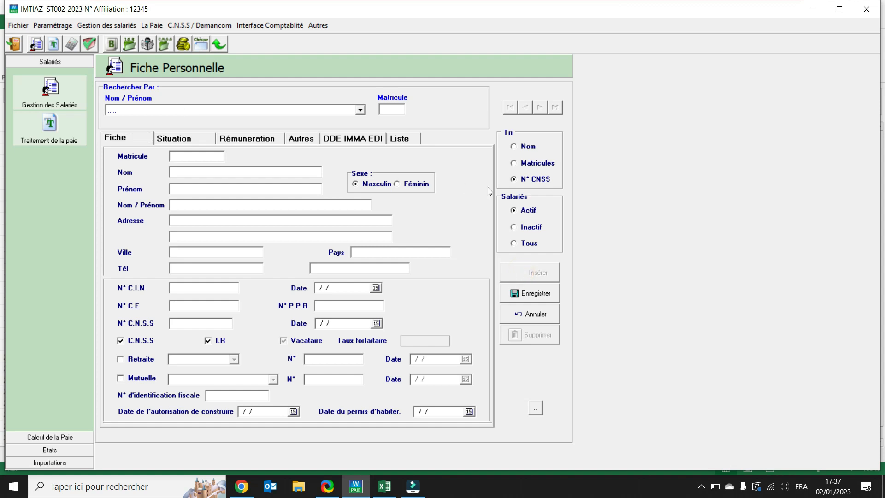
pyautogui.write('001')
pyautogui.write('NACIRI')
pyautogui.press('Tab')
pyautogui.write('MOHAMED')
pyautogui.press('Tab')
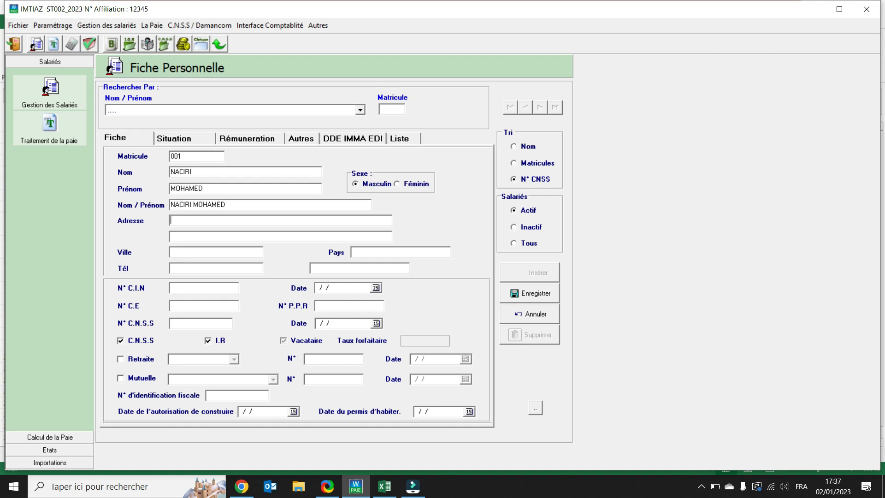
# Enter the employee's street address and city.
pyautogui.write('RUE ')
pyautogui.write('45 HH')
pyautogui.write('CASABLANCA')
# Enter the employee's C.I.N number and set its date to 02/03/2017.
pyautogui.click(201, 288)
pyautogui.write('BE12345')
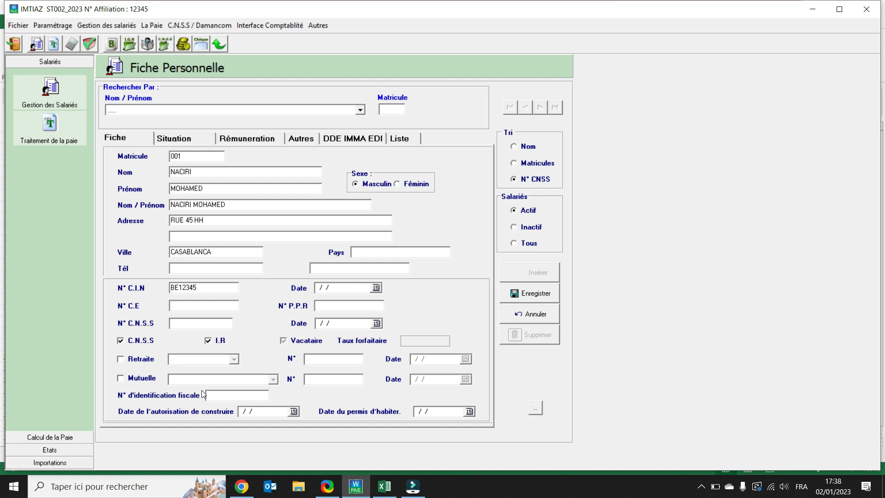
pyautogui.click(339, 289)
pyautogui.write('02/03/201')
pyautogui.write('7')
pyautogui.write('123456')
pyautogui.write('78')
# Enter the employee's C.N.S.S number and set its date to 01/01/2015.
pyautogui.press('BackSpace')
pyautogui.press('BackSpace')
pyautogui.press('BackSpace')
pyautogui.press('BackSpace')
pyautogui.press('BackSpace')
pyautogui.press('BackSpace')
pyautogui.press('BackSpace')
pyautogui.press('BackSpace')
pyautogui.write('12345678')
pyautogui.press('Tab')
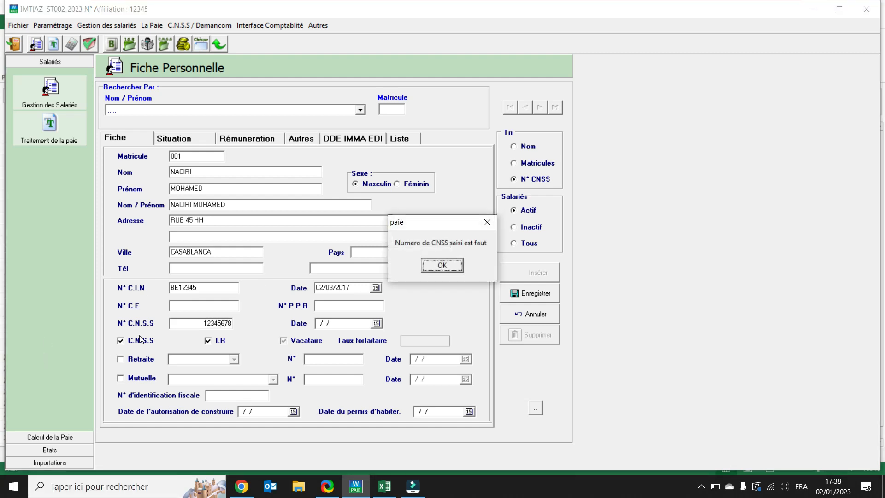
pyautogui.click(452, 267)
pyautogui.click(462, 268)
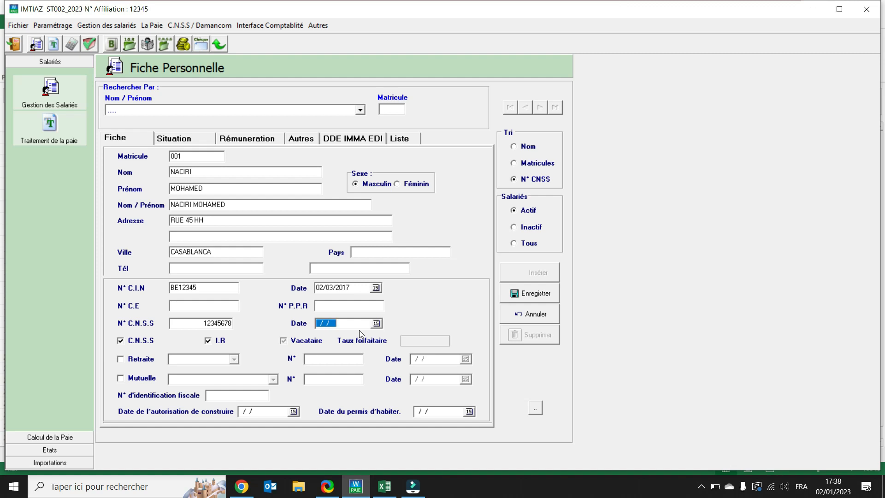
pyautogui.write('010')
# In the employee's situation details, enter the date of birth and set the birthplace to CASA.
pyautogui.click(178, 140)
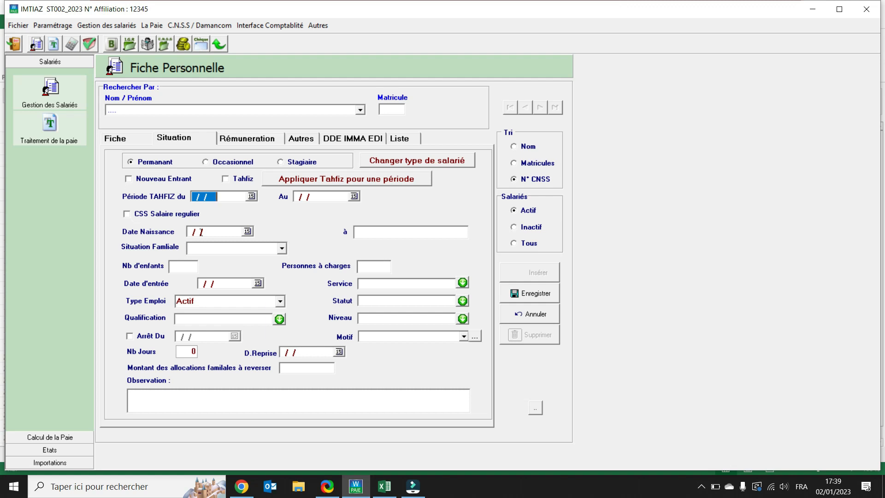
pyautogui.click(230, 232)
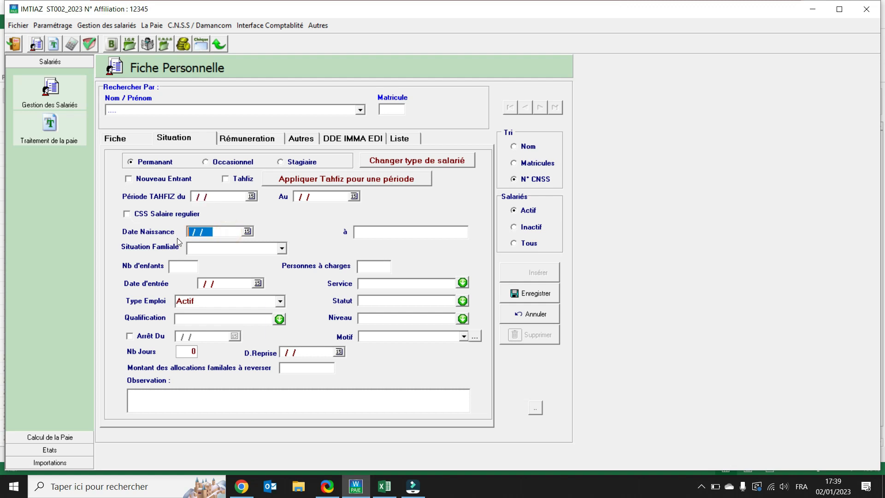
pyautogui.write('12091')
pyautogui.write('976')
pyautogui.write('CASA')
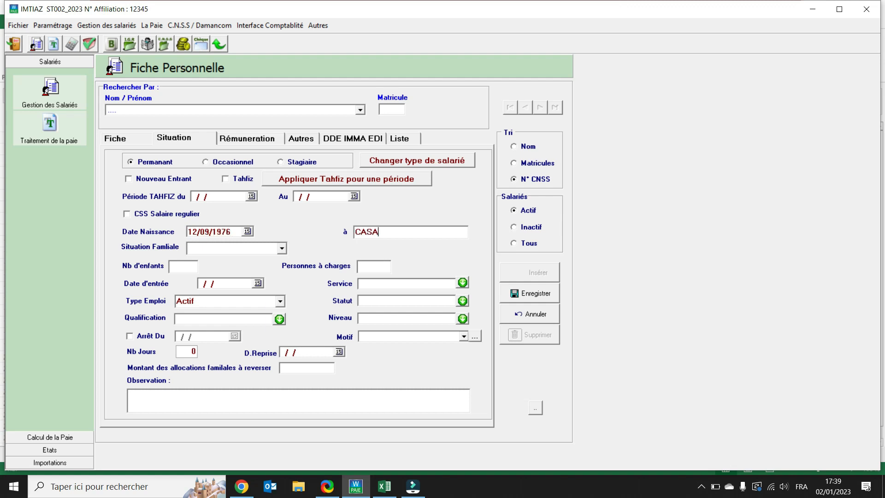
pyautogui.write('m')
# Set the family situation to Marié(e) with 2 children and 3 dependents, and the entry date to 01/03/2015.
pyautogui.press('Tab')
pyautogui.write('2')
pyautogui.press('Tab')
pyautogui.write('3')
pyautogui.press('Tab')
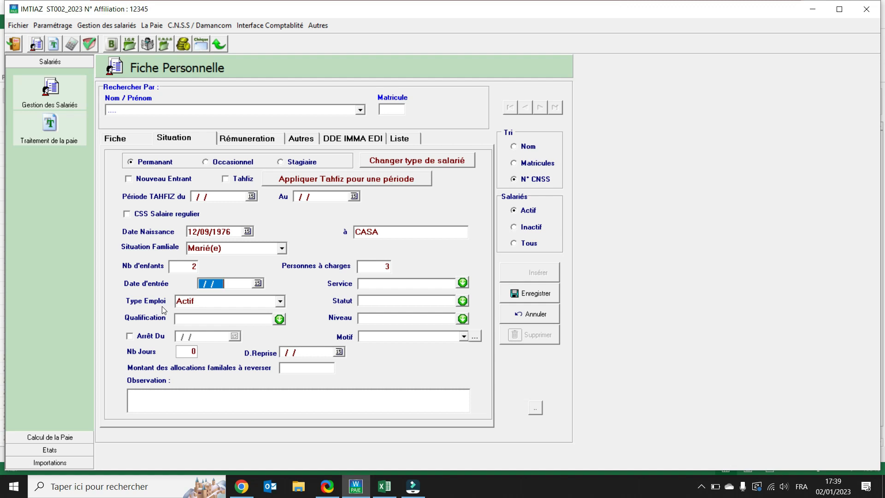
pyautogui.write('01032015')
pyautogui.press('Tab')
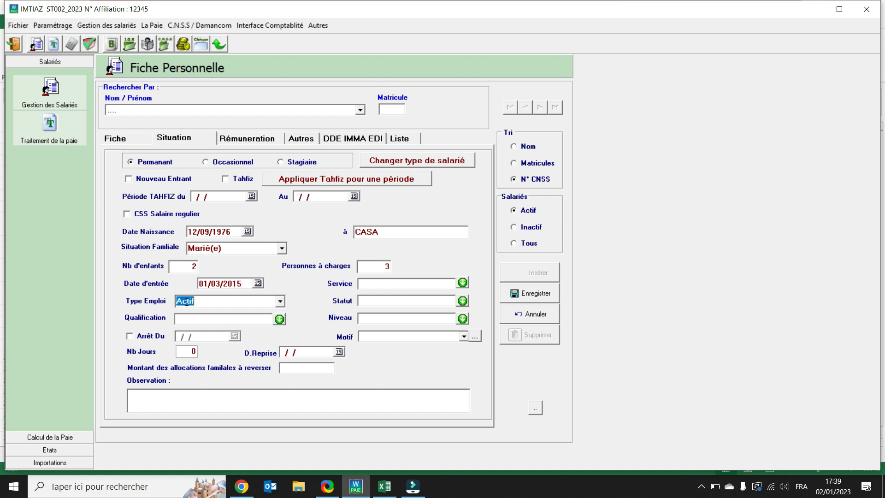
pyautogui.click(279, 319)
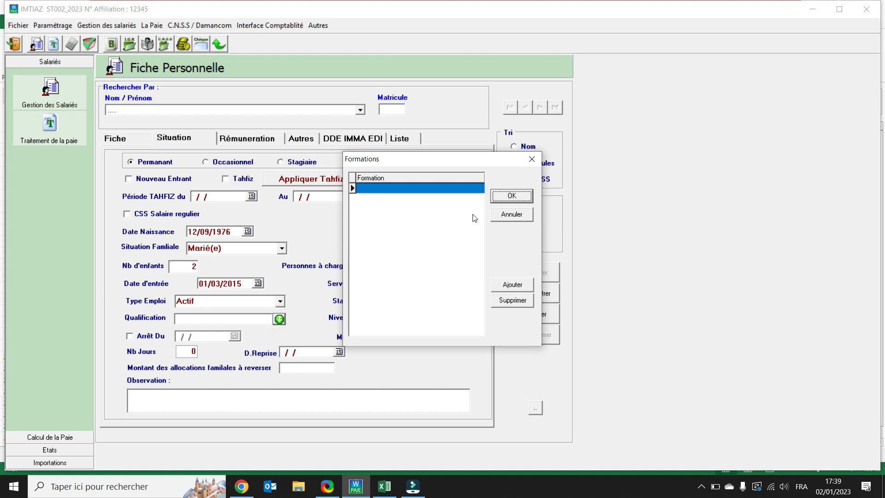
pyautogui.click(513, 287)
pyautogui.doubleClick(403, 188)
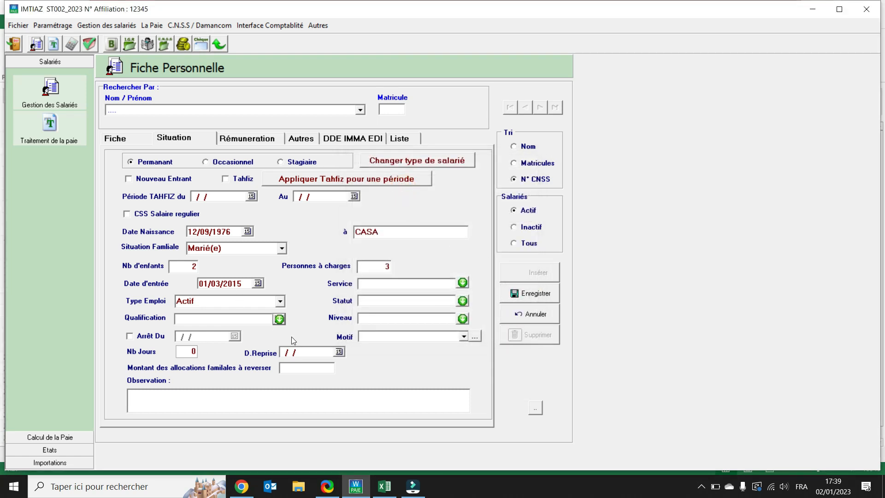
# Create the formation "Ingénieur" and assign it as the employee's qualification.
pyautogui.click(279, 319)
pyautogui.click(391, 188)
pyautogui.write('iNG2N')
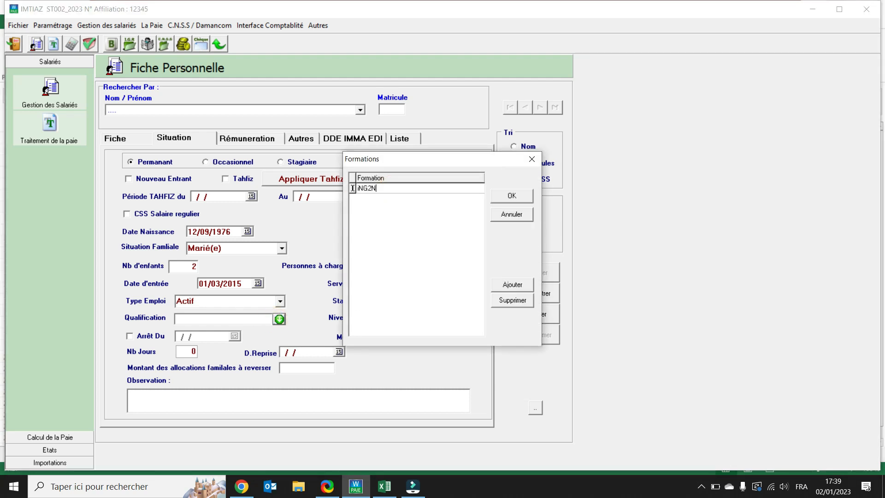
pyautogui.write('IEUR')
pyautogui.press('BackSpace')
pyautogui.press('BackSpace')
pyautogui.press('BackSpace')
pyautogui.press('BackSpace')
pyautogui.press('BackSpace')
pyautogui.press('BackSpace')
pyautogui.press('BackSpace')
pyautogui.press('BackSpace')
pyautogui.press('BackSpace')
pyautogui.write('Ingénieur')
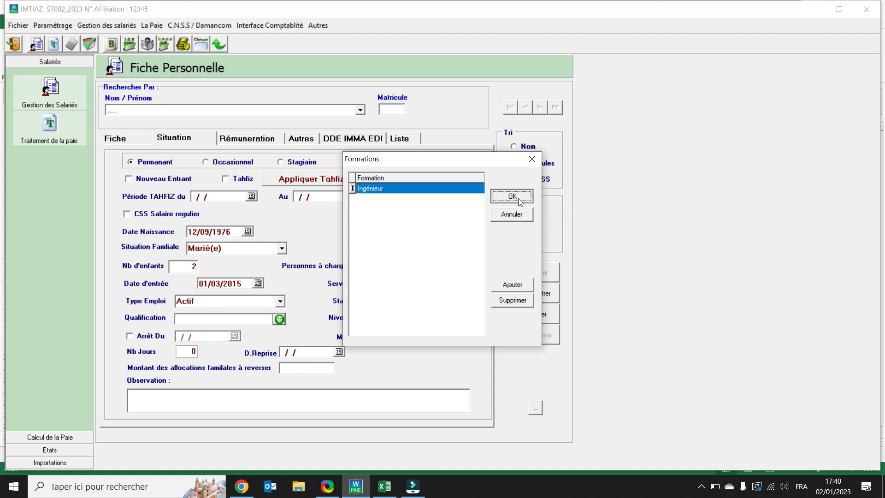
pyautogui.click(519, 198)
# Create the service "Administrarion" and assign it to the employee.
pyautogui.click(463, 283)
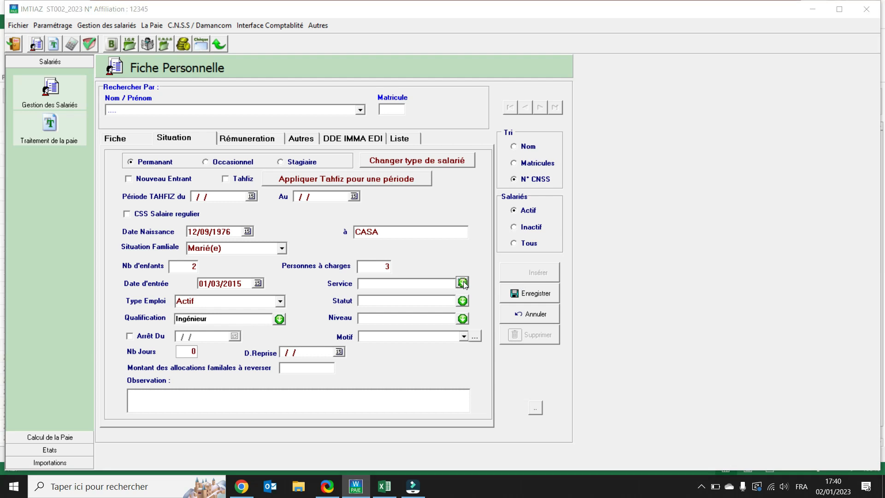
pyautogui.click(416, 187)
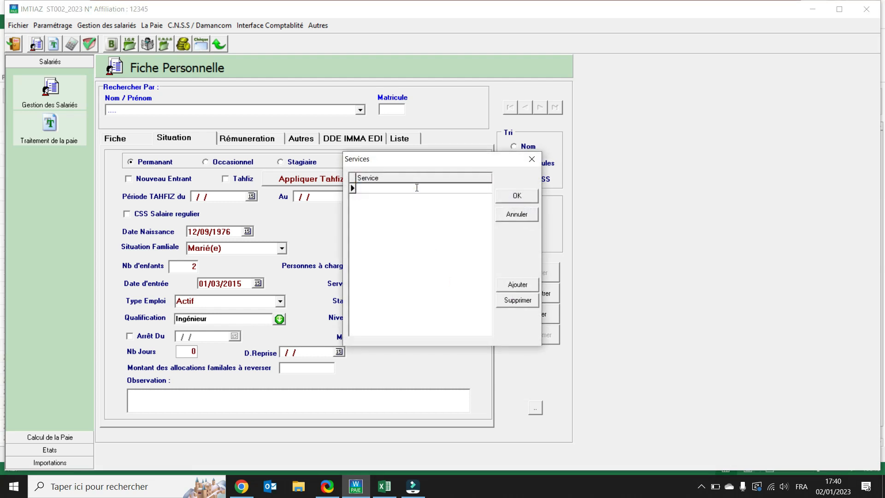
pyautogui.write('Administrarion')
pyautogui.click(517, 196)
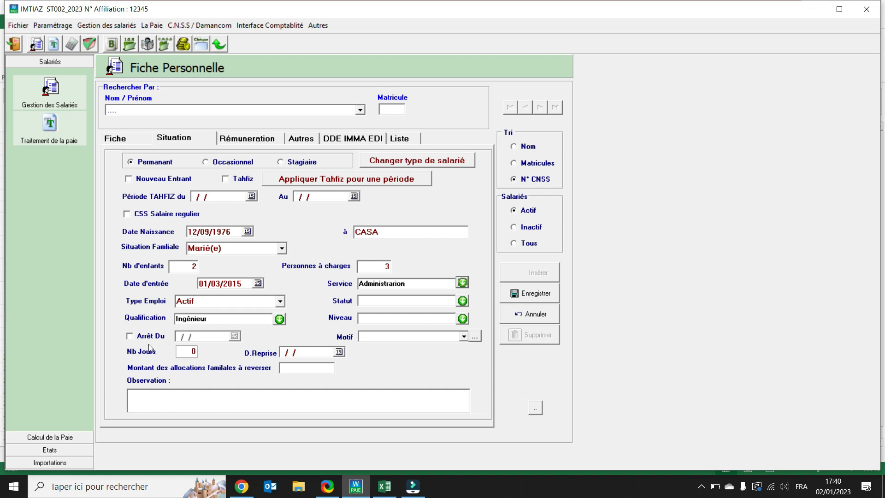
pyautogui.click(464, 336)
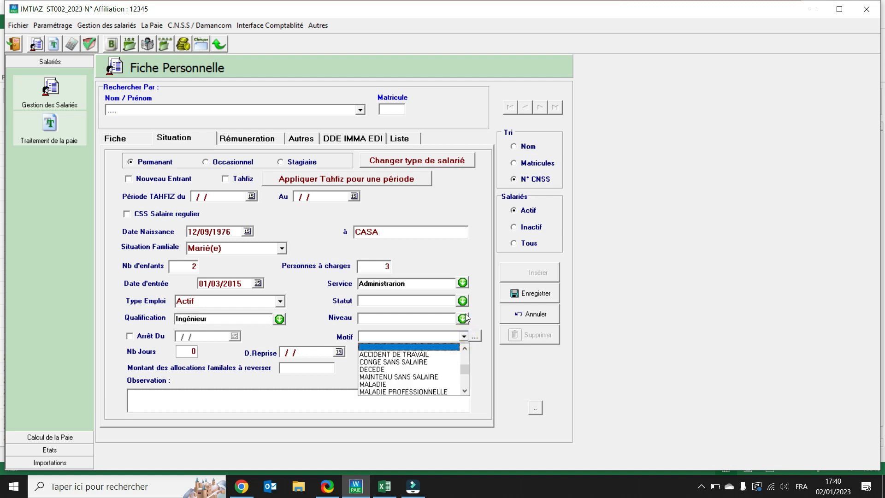
pyautogui.click(474, 282)
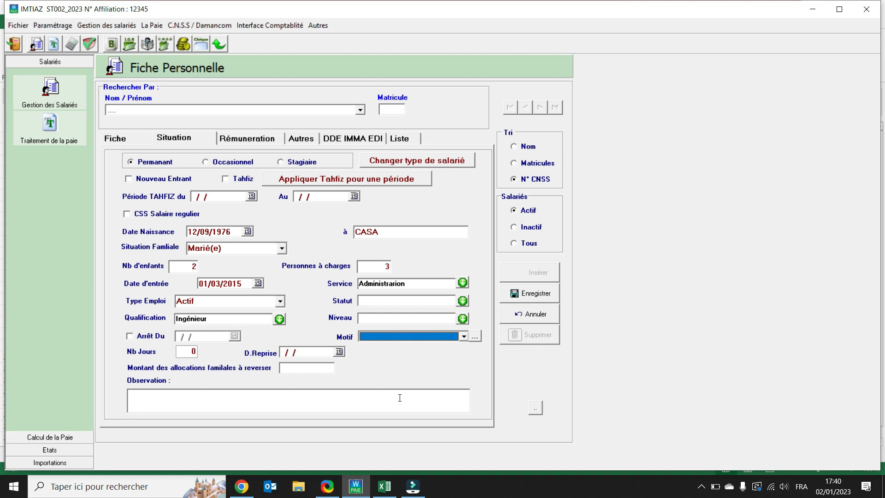
# In the employee's remuneration details, set the leave days per year to 18.
pyautogui.click(253, 140)
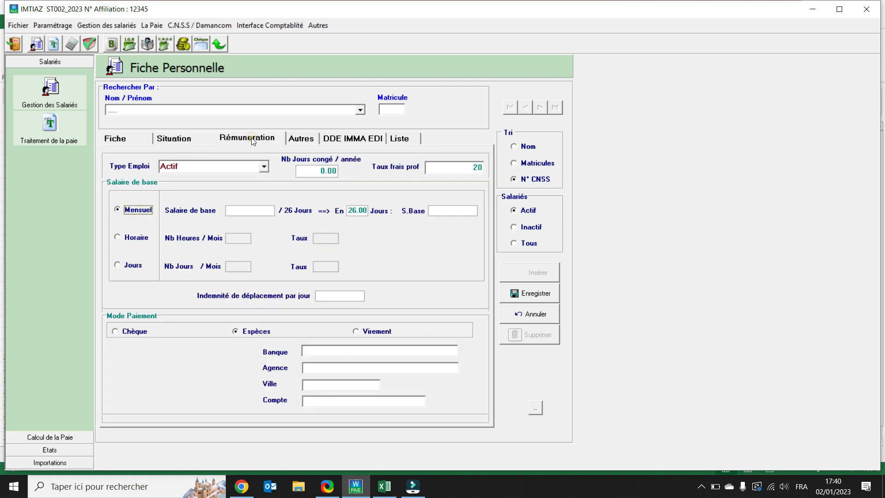
pyautogui.click(323, 170)
pyautogui.doubleClick(323, 171)
pyautogui.write('18')
pyautogui.press('Tab')
# Set the monthly base salary to 8 500 and the payment mode to Virement.
pyautogui.click(260, 209)
pyautogui.write('8 500')
pyautogui.press('Tab')
pyautogui.press('Tab')
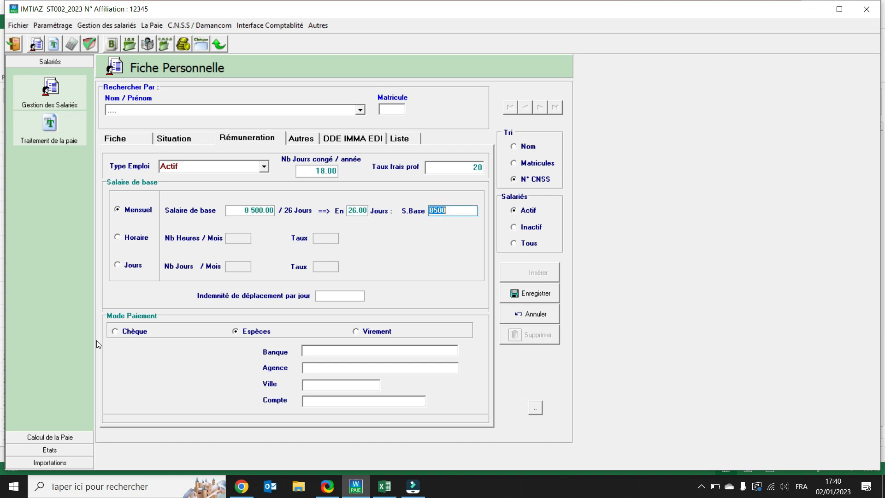
pyautogui.click(358, 334)
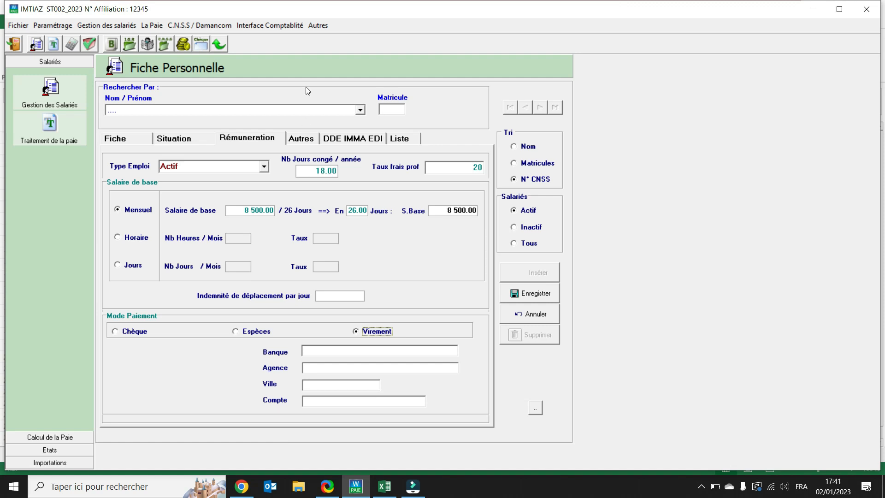
# Review the Autres and DDE IMMA EDI details, and save the new employee record.
pyautogui.click(307, 140)
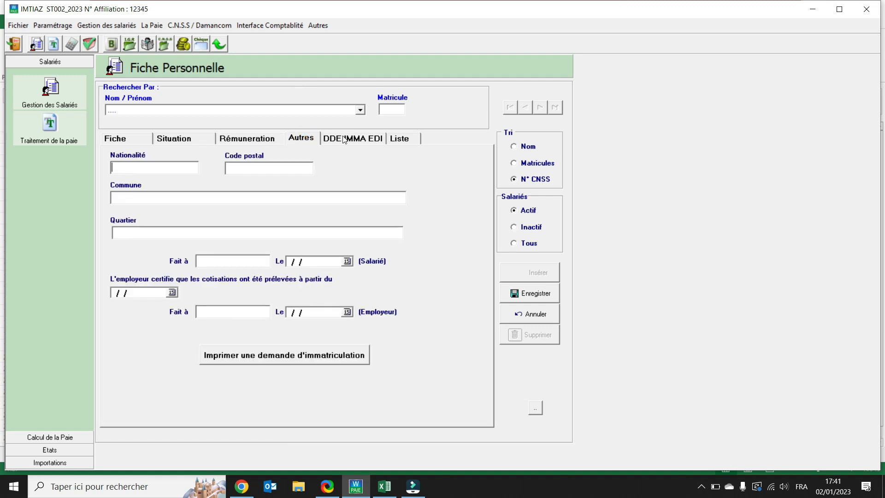
pyautogui.click(343, 140)
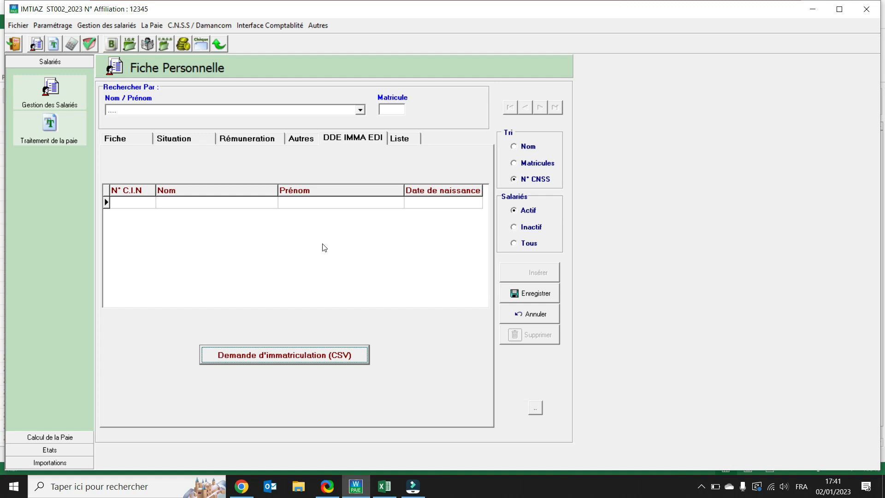
pyautogui.click(515, 295)
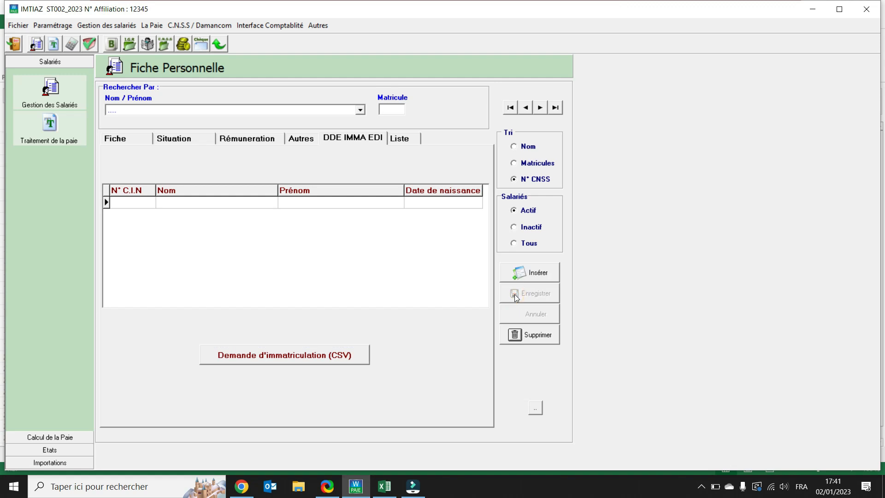
# Look up the newly saved employee by name and check the general and situation details.
pyautogui.click(361, 110)
pyautogui.click(149, 128)
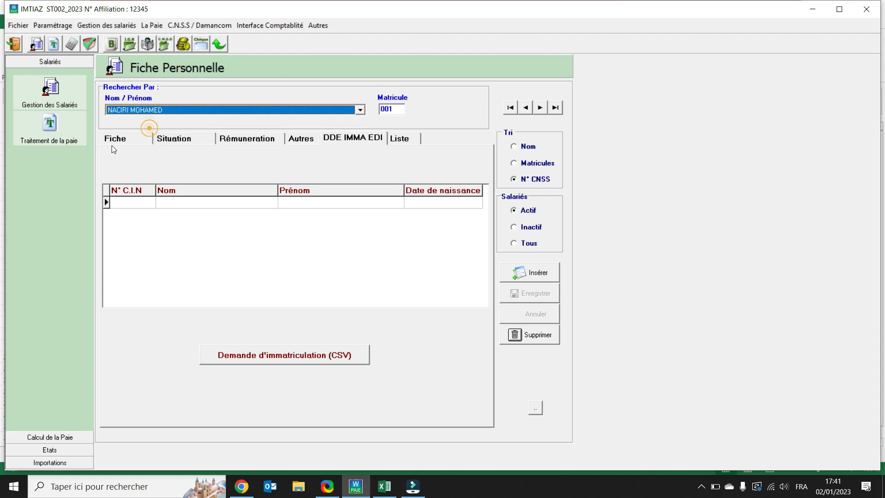
pyautogui.click(112, 143)
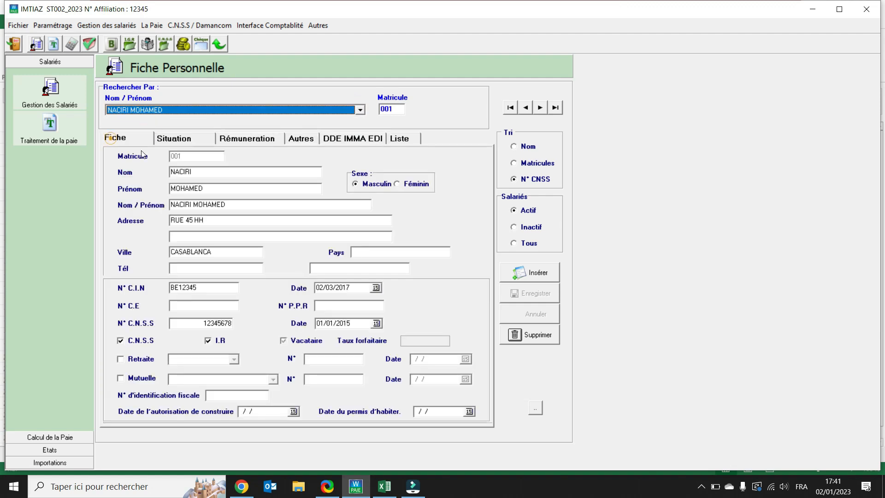
pyautogui.click(189, 138)
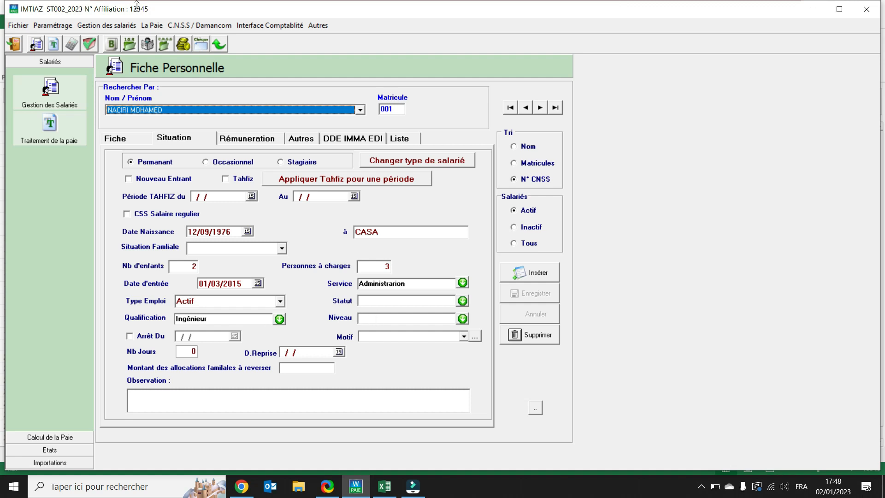
# Switch to the company LA SOCIETE GENERALE DES TRAVAUX and open its payroll file.
pyautogui.click(54, 26)
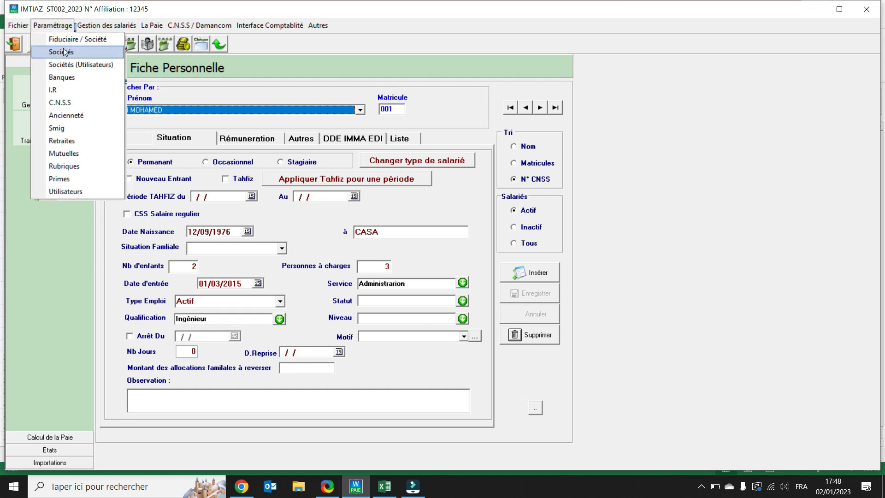
pyautogui.click(65, 51)
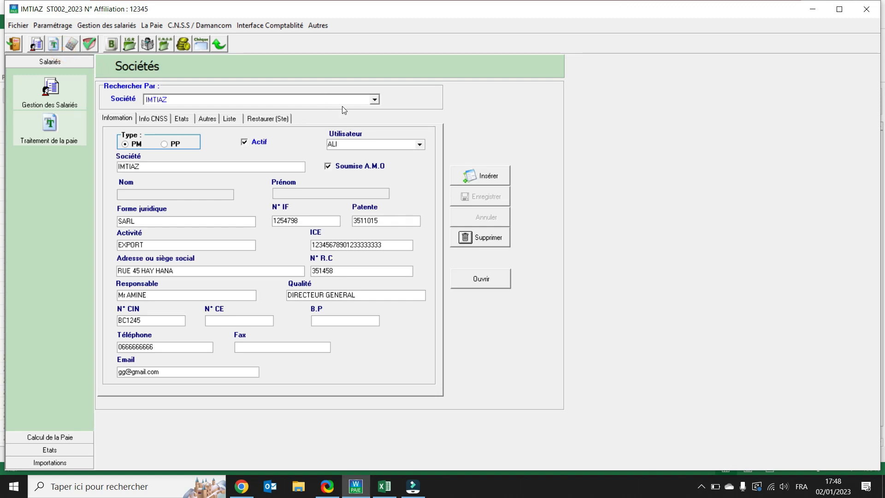
pyautogui.click(375, 100)
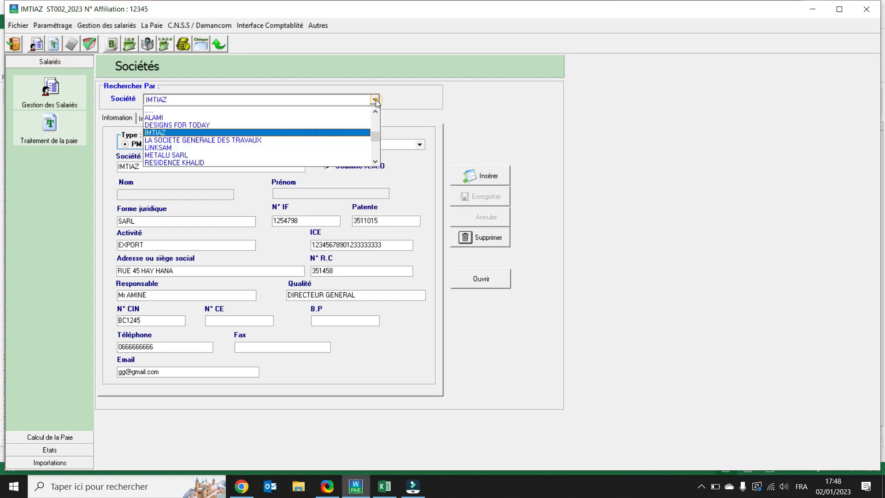
pyautogui.click(230, 141)
pyautogui.click(486, 285)
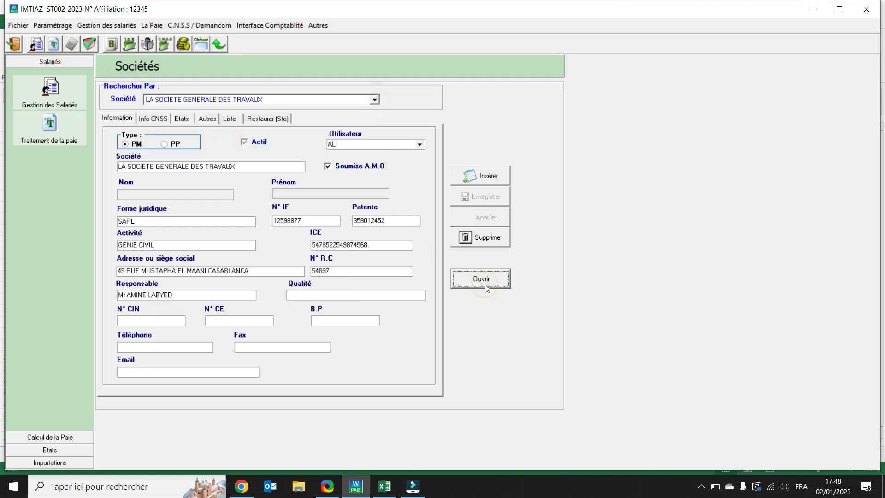
# Open the employee management records of this company and look up the sixth employee in the name list.
pyautogui.click(122, 25)
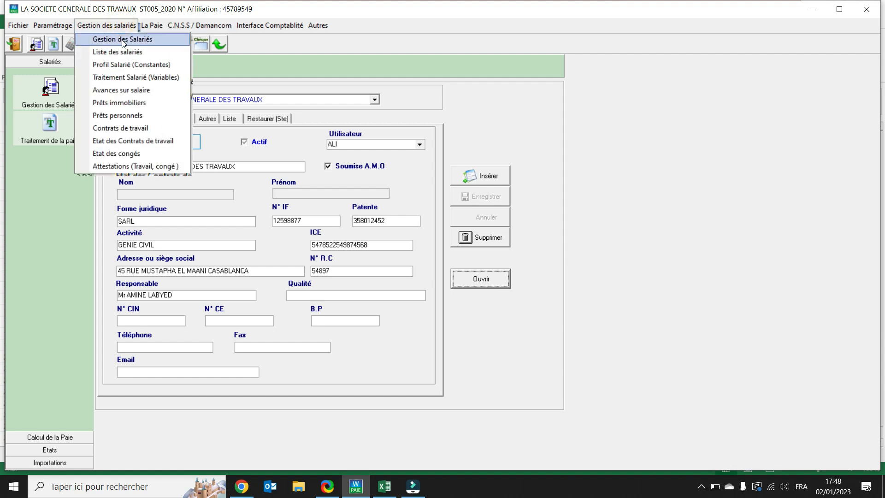
pyautogui.click(123, 41)
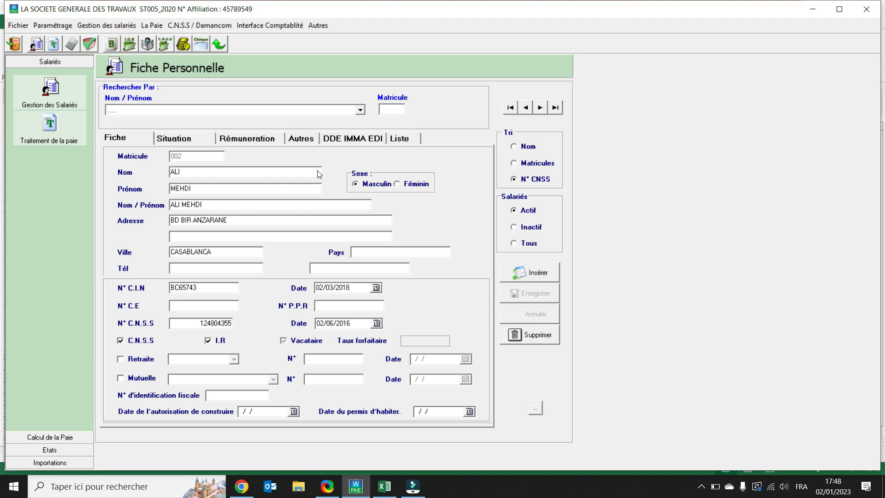
pyautogui.click(359, 111)
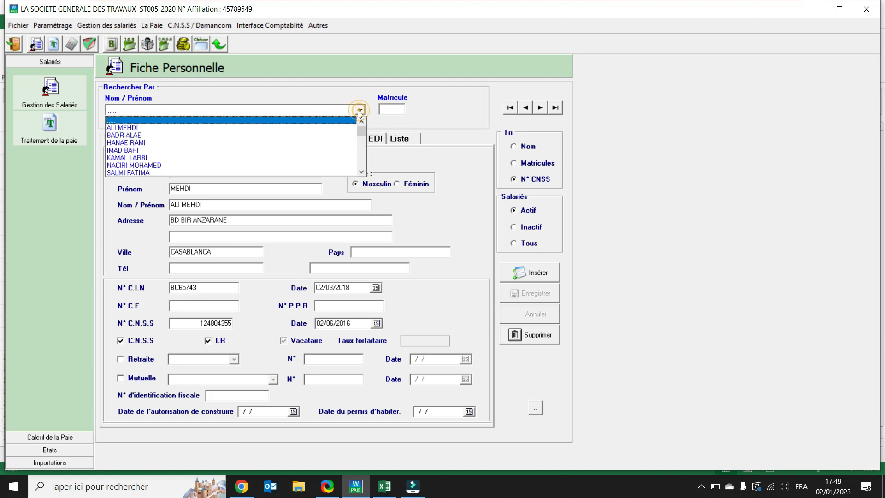
pyautogui.click(153, 169)
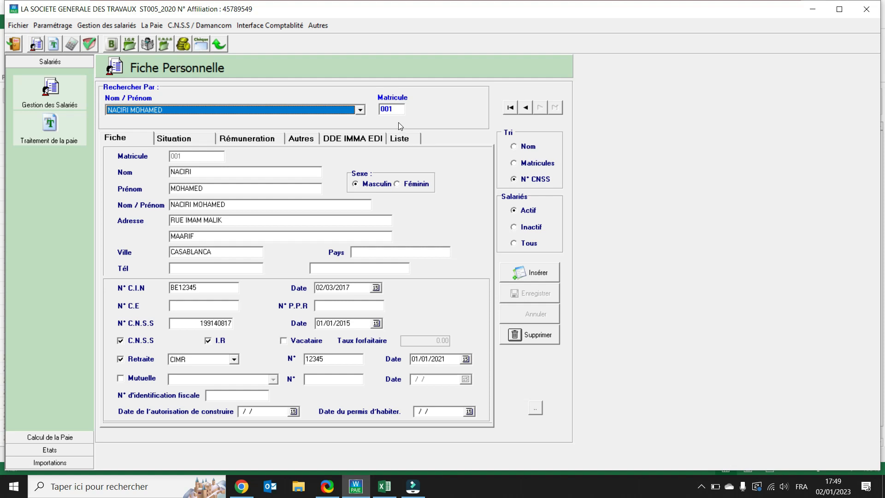
# Look up the first employee in the name list, check the situation and remuneration details, and advance to a following record.
pyautogui.click(361, 111)
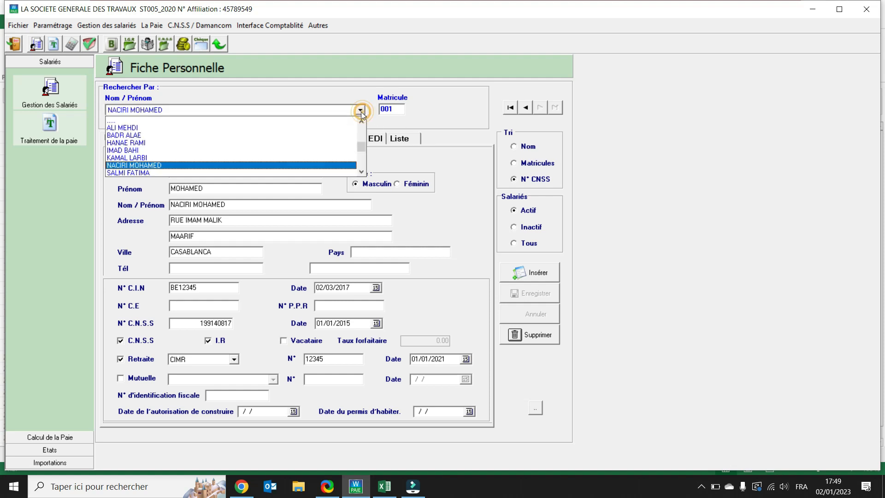
pyautogui.click(129, 128)
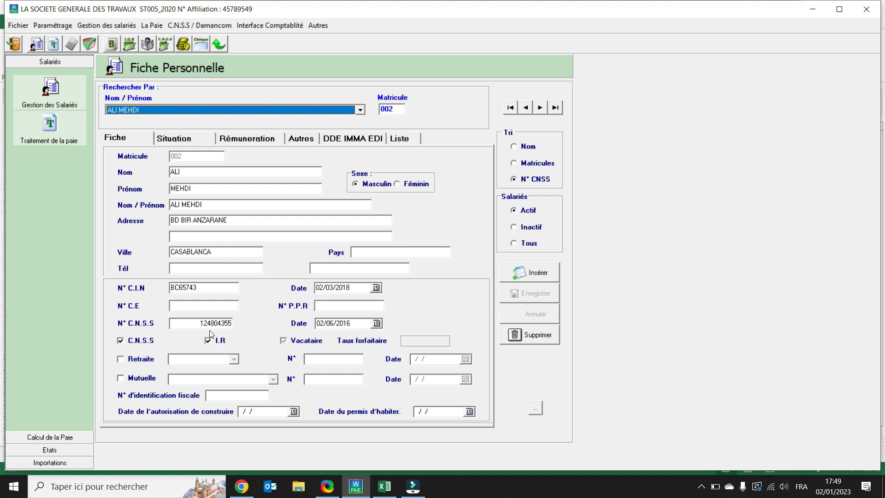
pyautogui.click(178, 140)
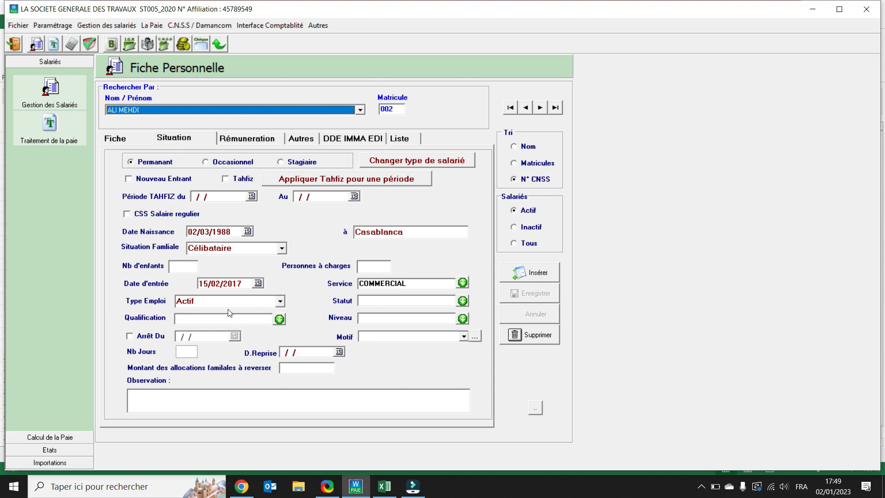
pyautogui.click(245, 142)
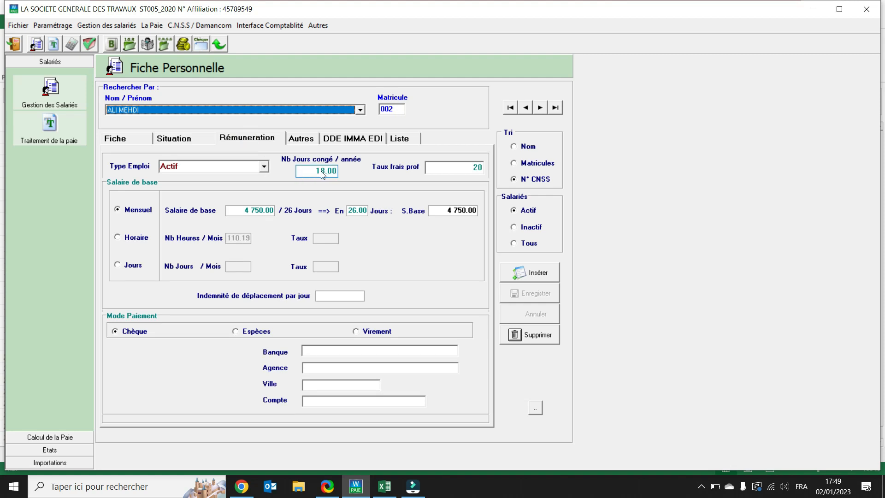
pyautogui.click(251, 213)
pyautogui.click(541, 110)
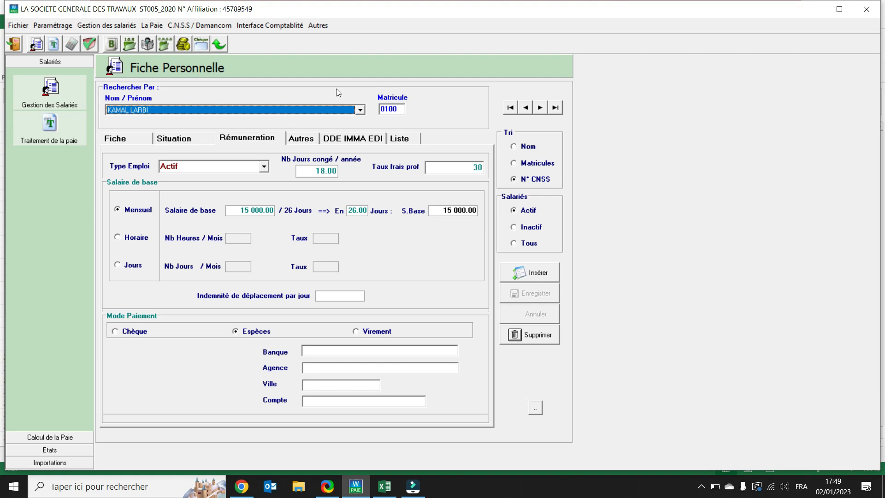
# Look up the second employee in the name list and review the general, situation and remuneration details.
pyautogui.click(361, 110)
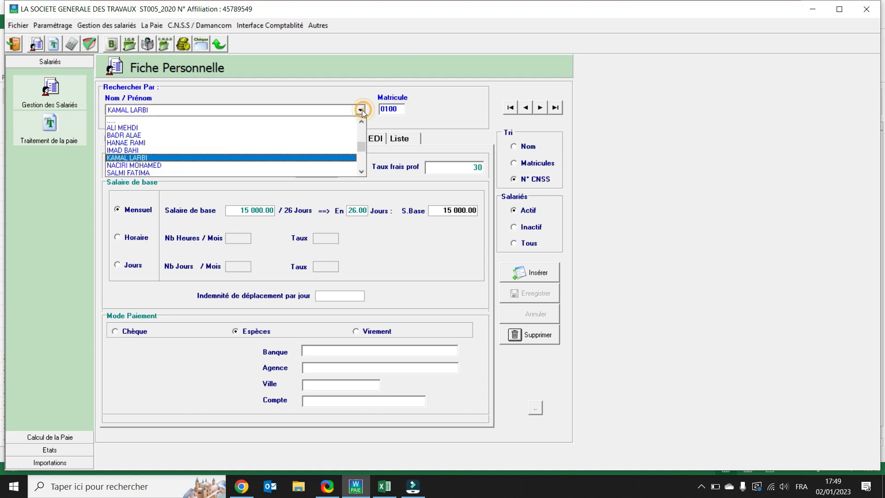
pyautogui.click(139, 137)
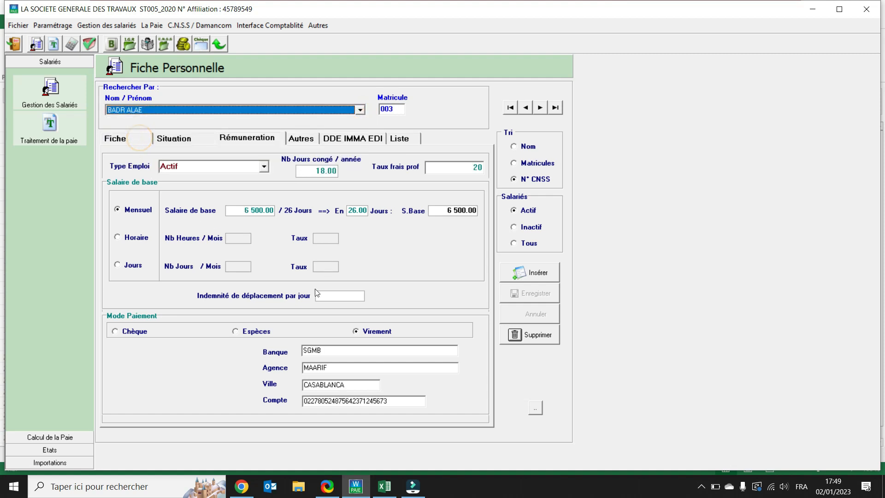
pyautogui.click(134, 141)
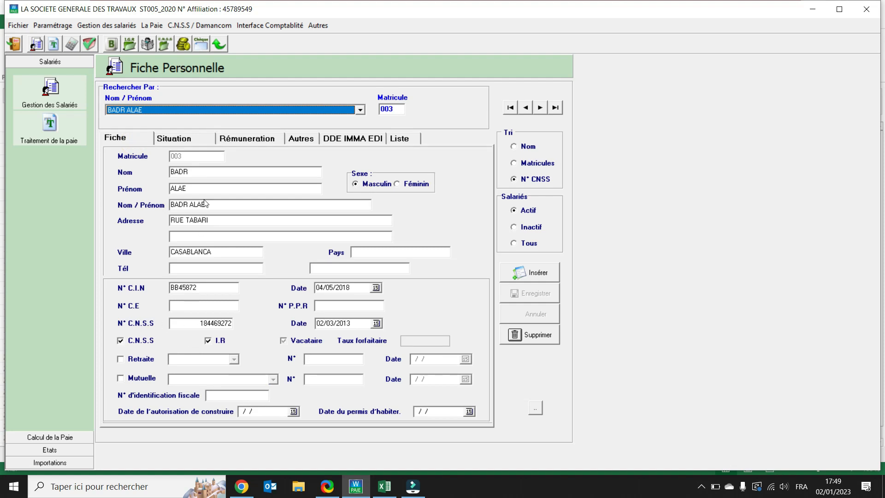
pyautogui.click(183, 141)
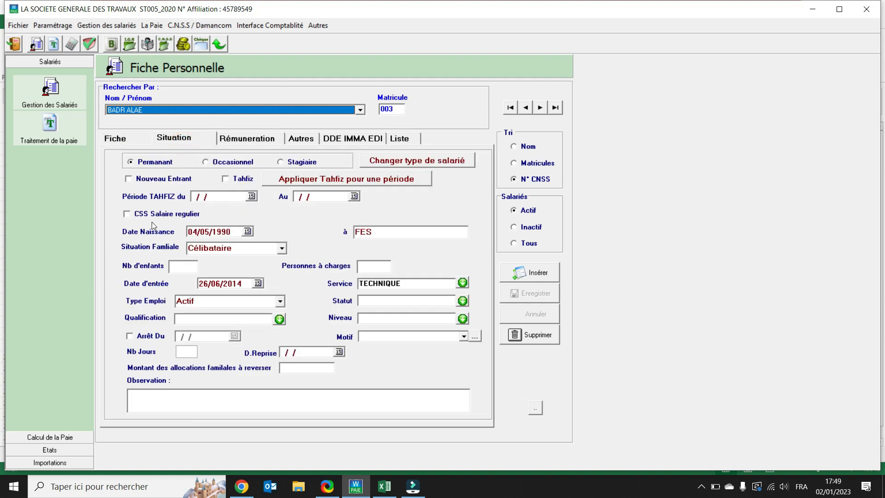
pyautogui.click(240, 139)
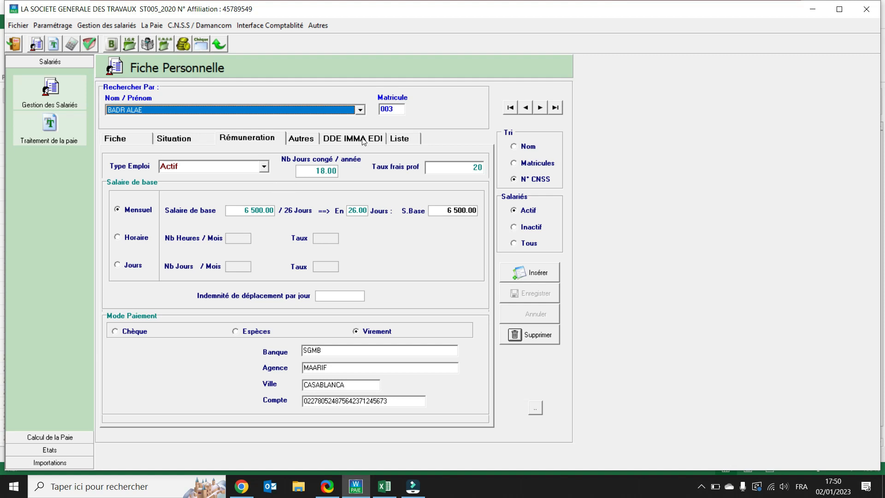
# Look up the fourth employee in the name list and review the general details, Tahfiz period and remuneration.
pyautogui.click(361, 110)
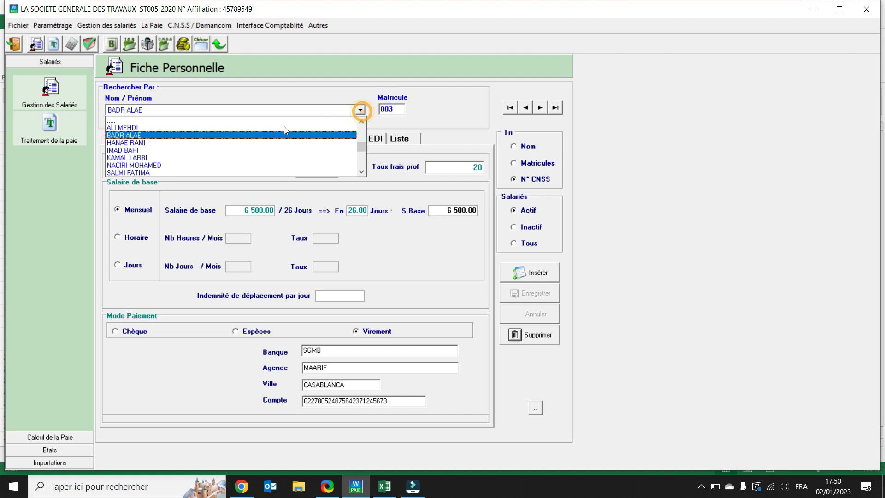
pyautogui.click(137, 155)
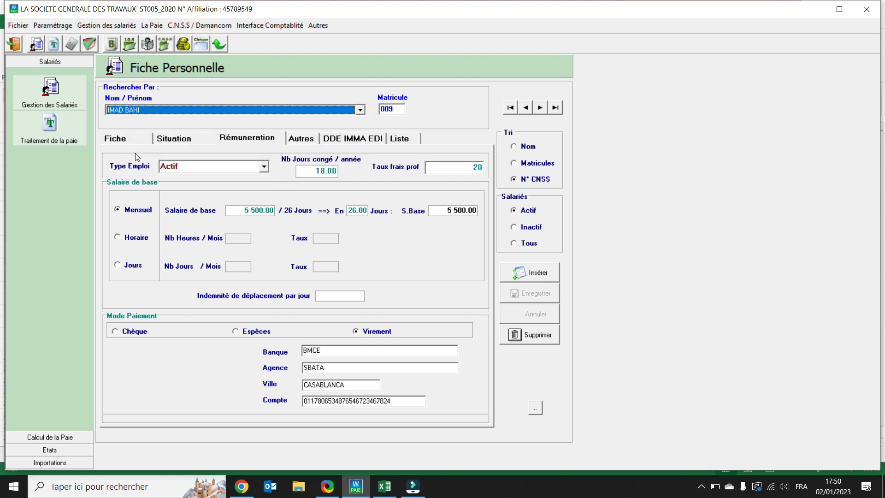
pyautogui.click(131, 140)
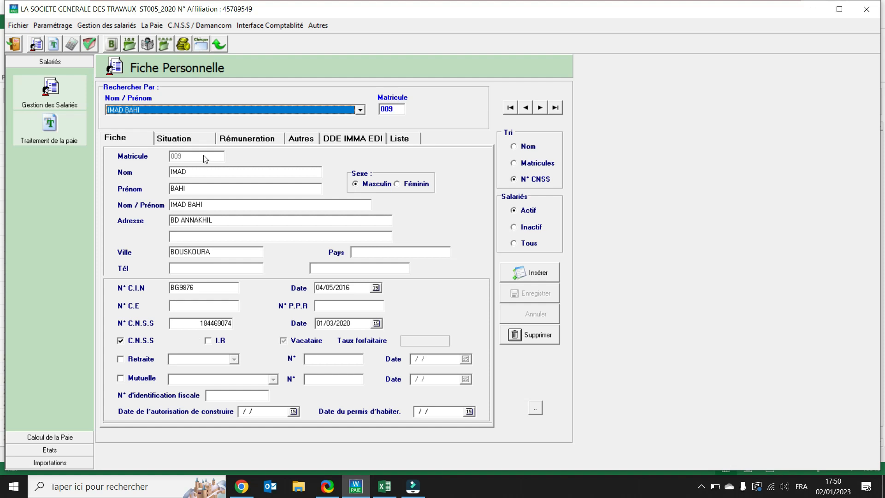
pyautogui.click(187, 142)
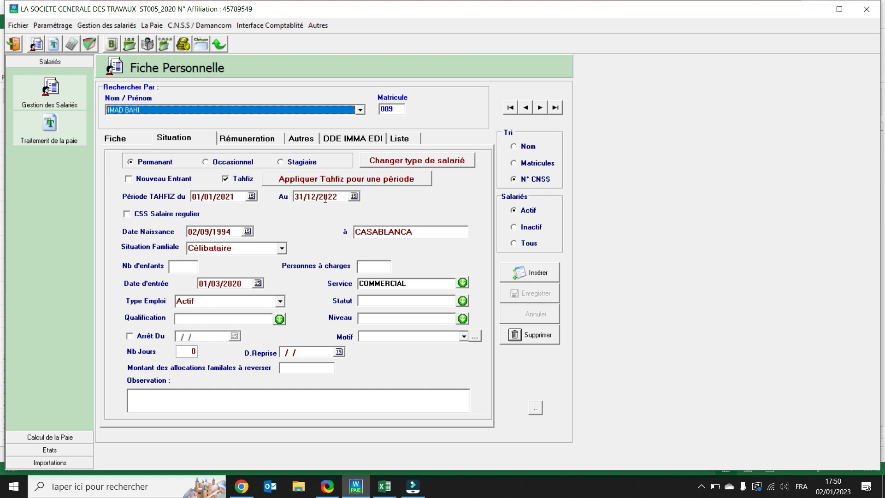
pyautogui.click(232, 142)
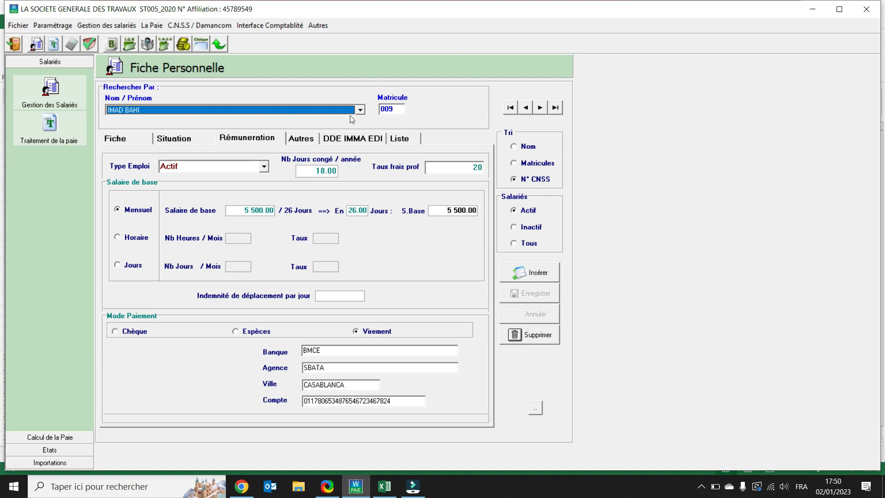
# Look up the third employee in the name list and review the general details, trainee situation and remuneration.
pyautogui.click(360, 110)
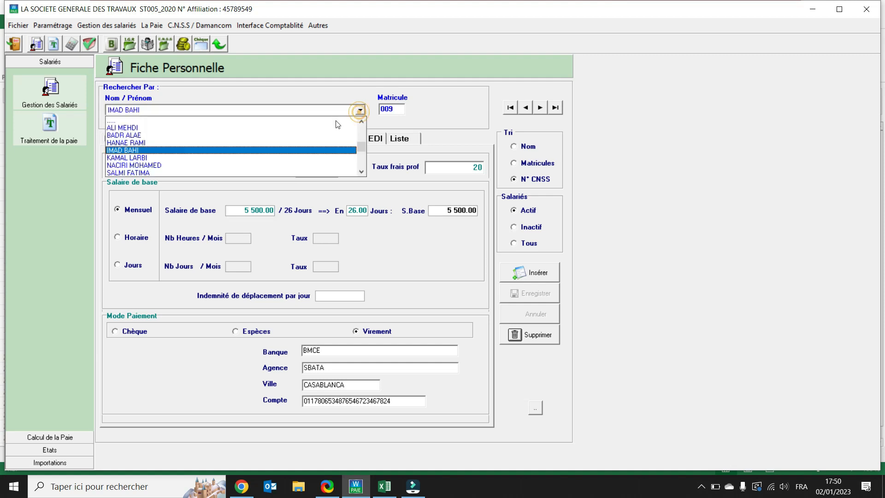
pyautogui.click(137, 145)
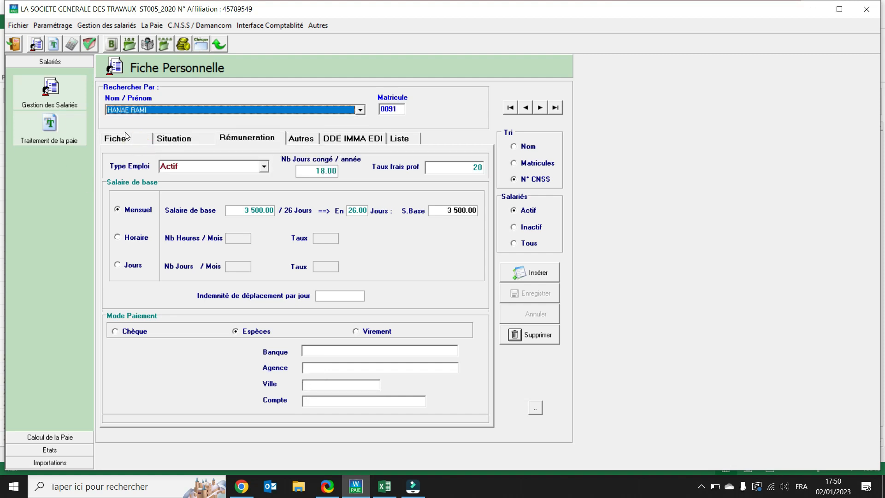
pyautogui.click(116, 139)
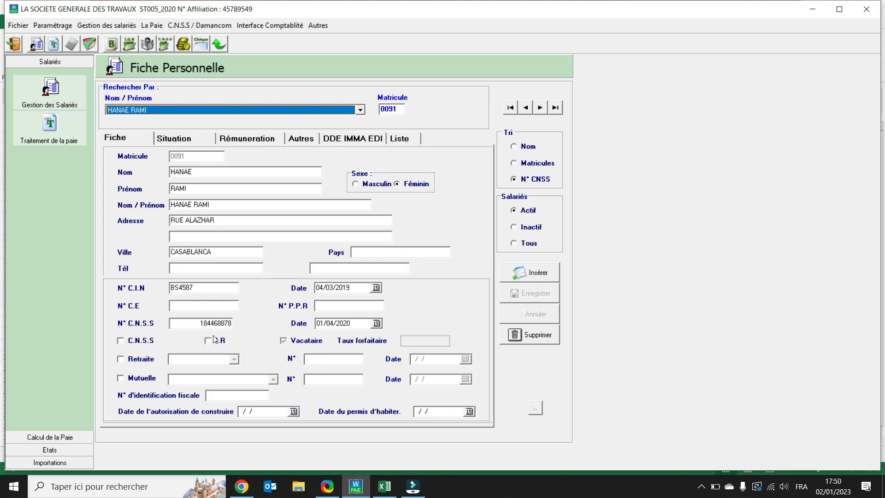
pyautogui.click(182, 139)
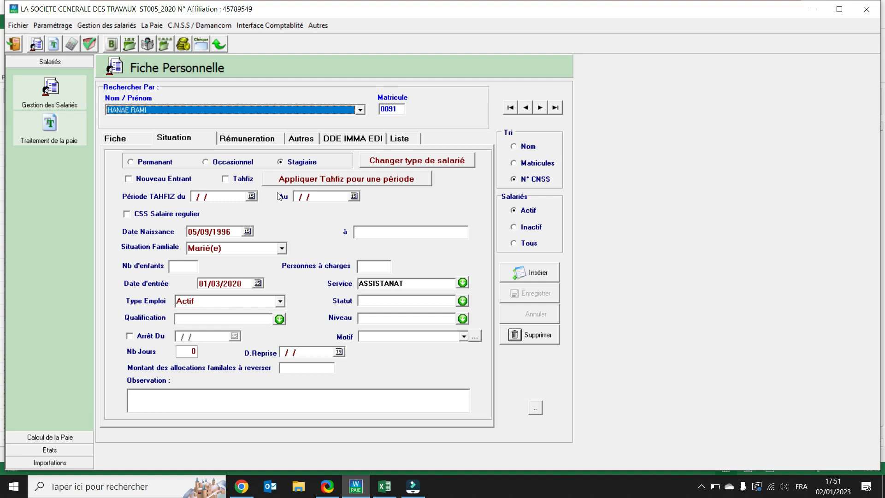
pyautogui.click(249, 138)
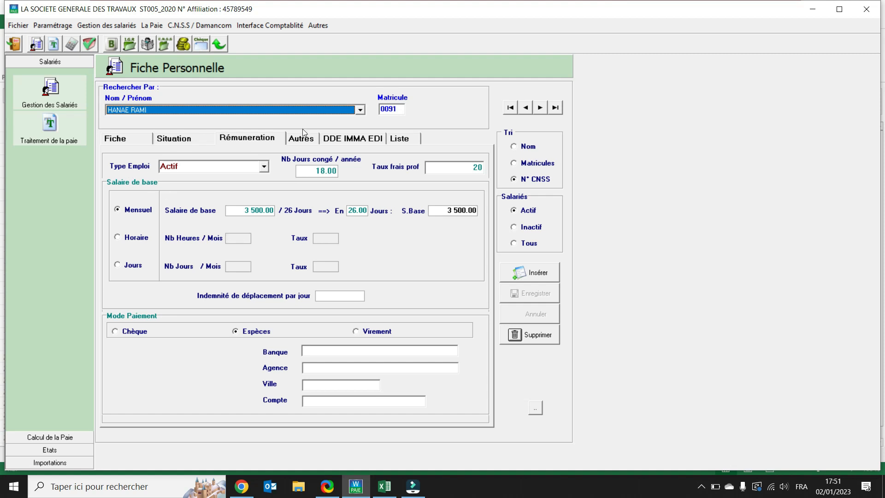
# Look up the fifth employee in the name list and check the Vacataire flat rate, occasional-employee situation and remuneration.
pyautogui.click(359, 109)
pyautogui.click(124, 160)
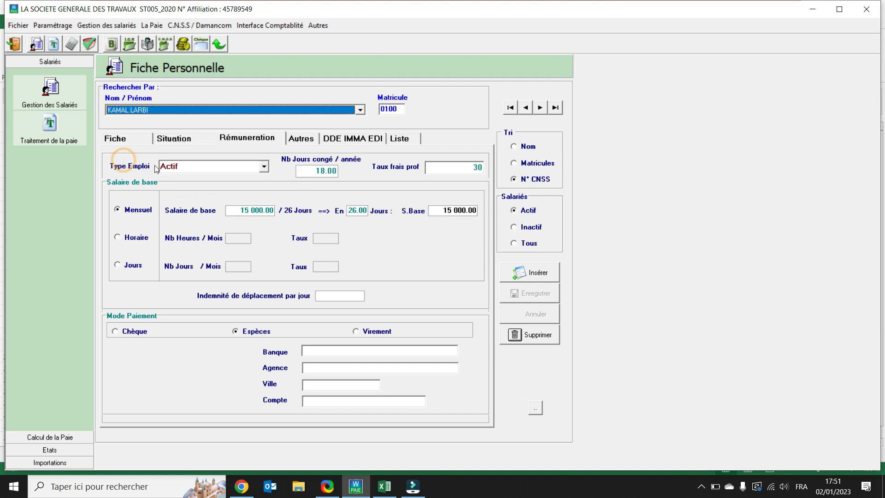
pyautogui.click(121, 138)
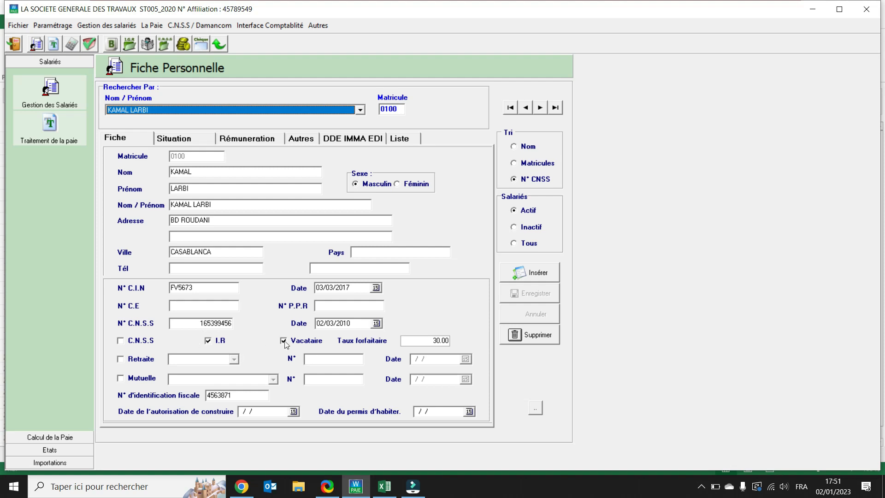
pyautogui.click(438, 341)
pyautogui.click(178, 143)
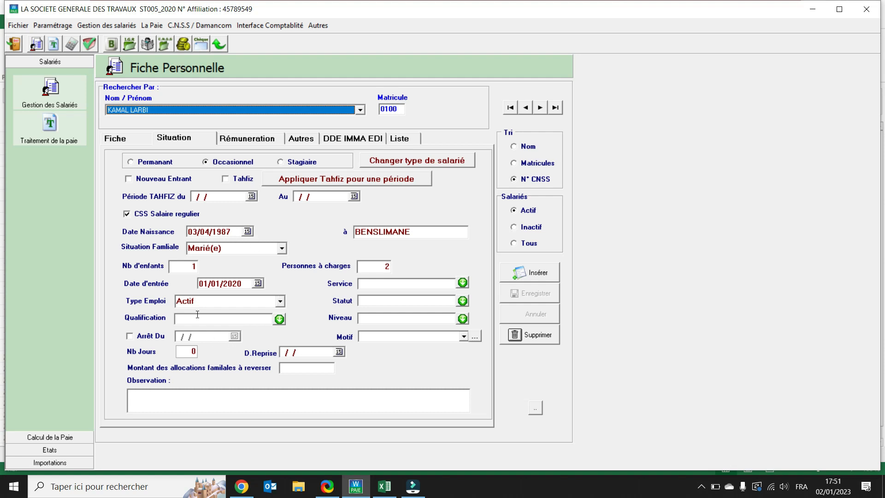
pyautogui.click(230, 139)
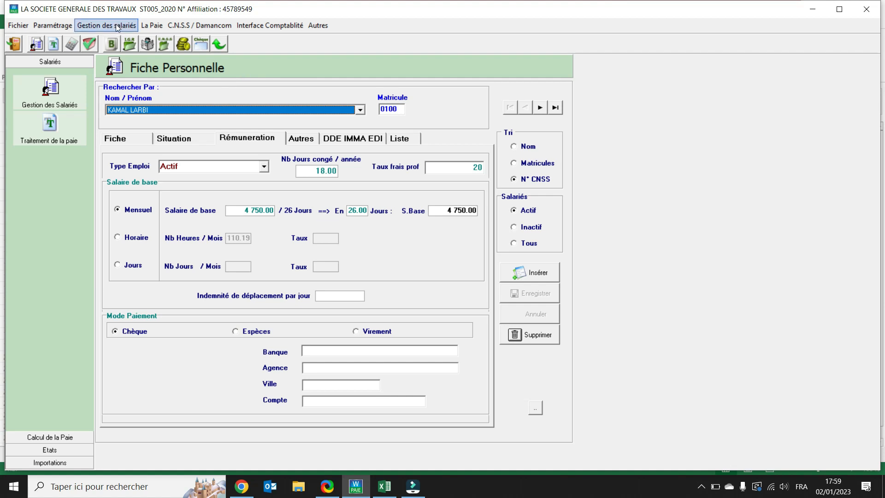
# Generate the Février 2022 employee lists for active employees, par exercice and par mois, and review each preview before closing it.
pyautogui.click(115, 25)
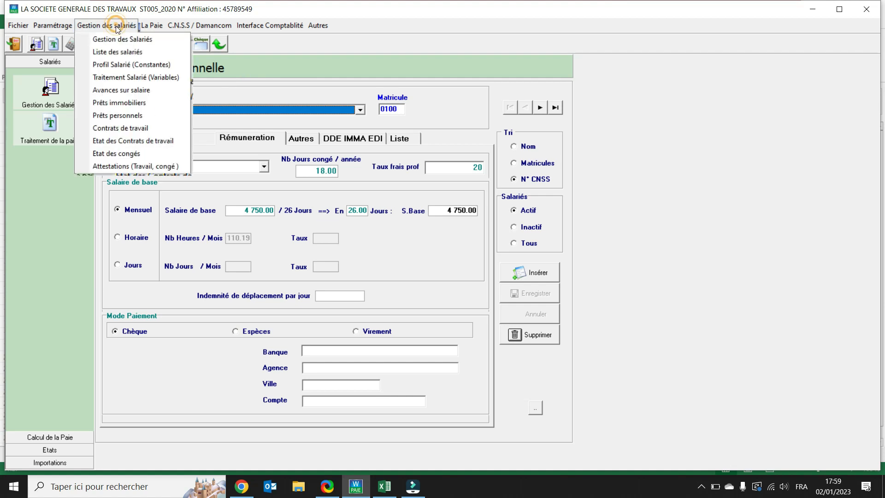
pyautogui.click(126, 53)
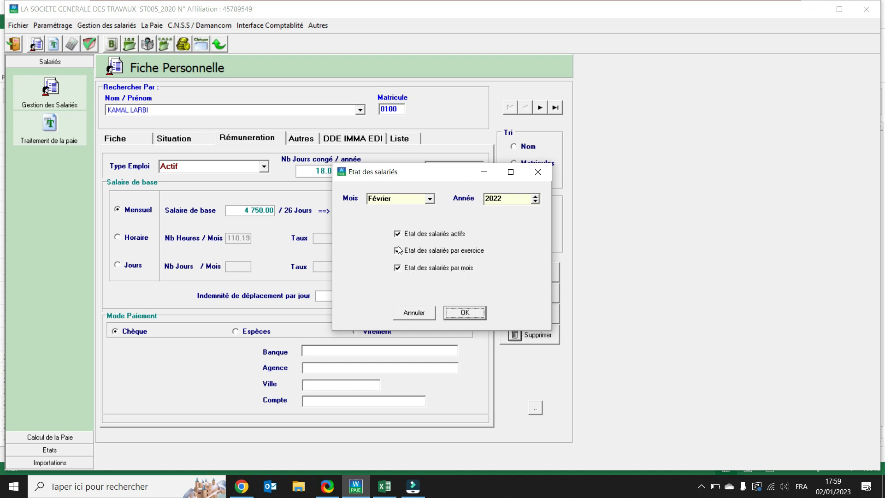
pyautogui.click(465, 313)
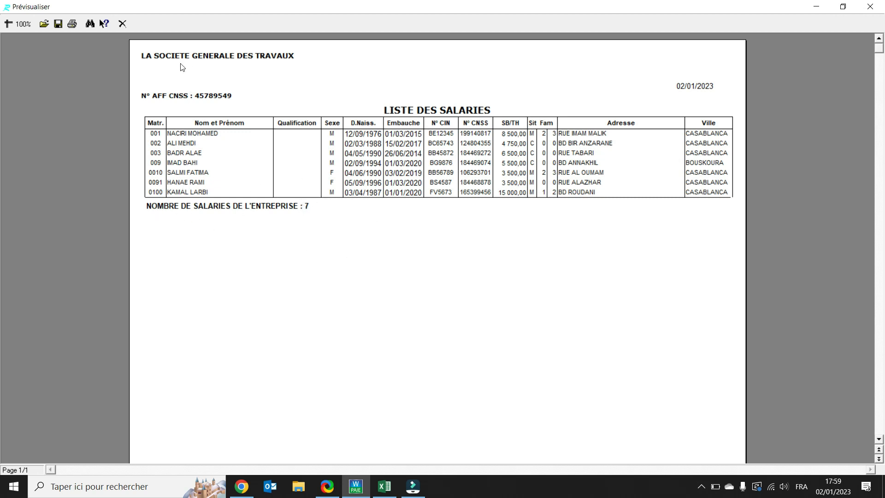
pyautogui.click(127, 29)
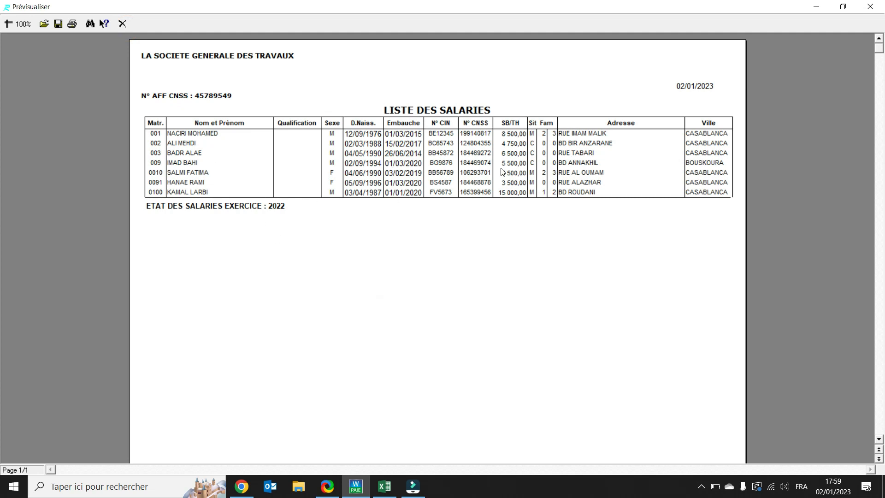
pyautogui.click(123, 24)
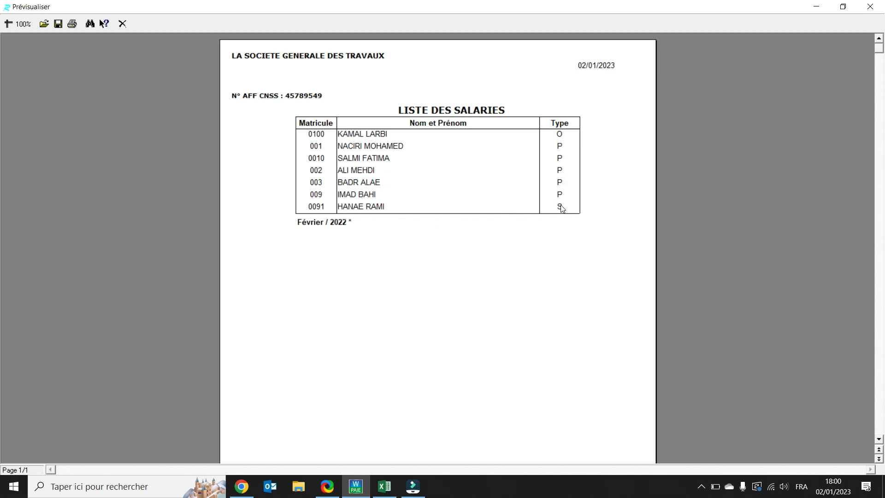
pyautogui.click(122, 26)
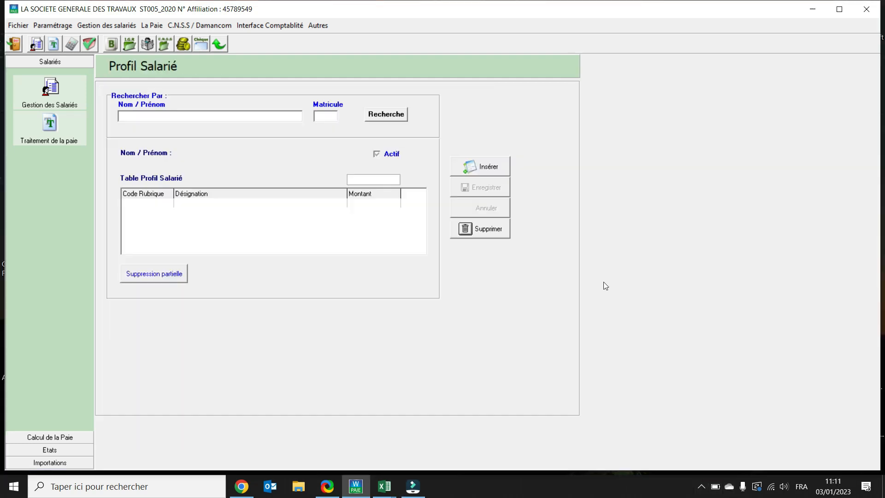
# Look up the second and seventh active employees in the search list and review the constant items in their pay profiles.
pyautogui.click(106, 26)
pyautogui.click(399, 115)
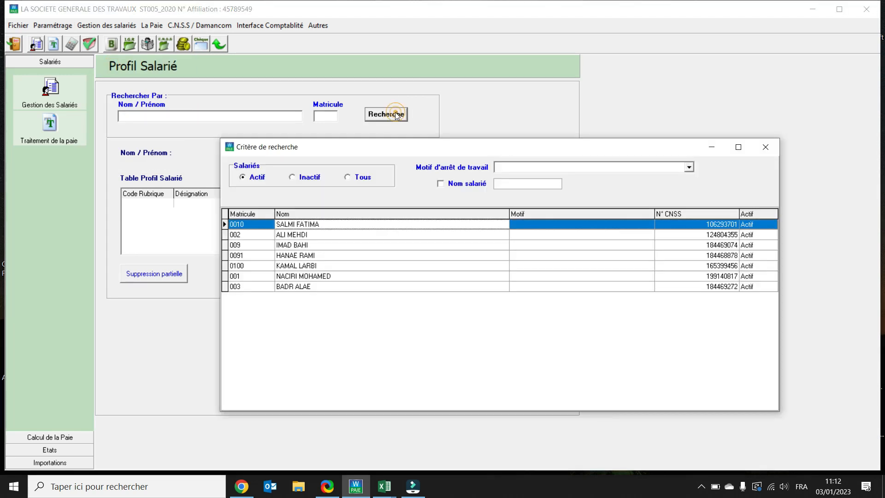
pyautogui.doubleClick(304, 236)
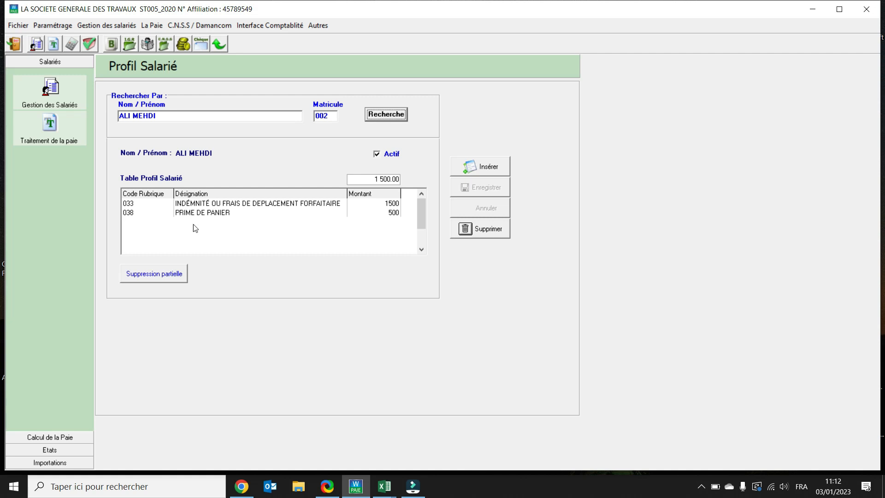
pyautogui.click(385, 118)
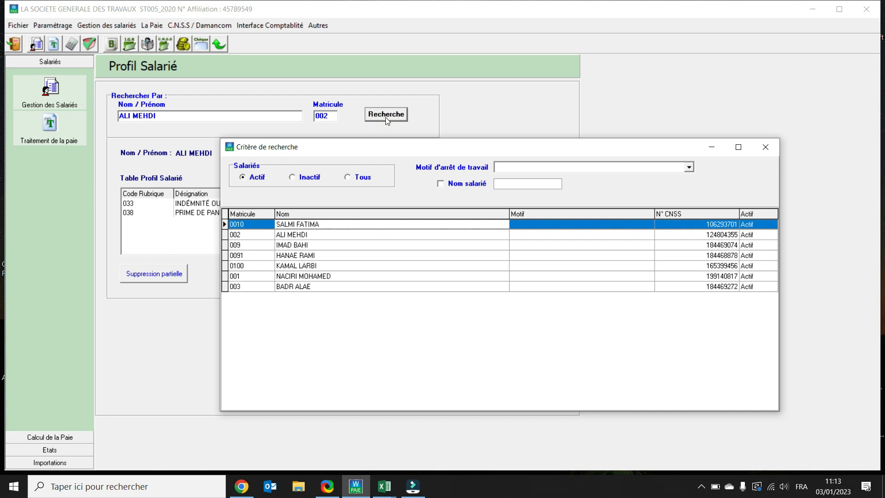
pyautogui.doubleClick(291, 287)
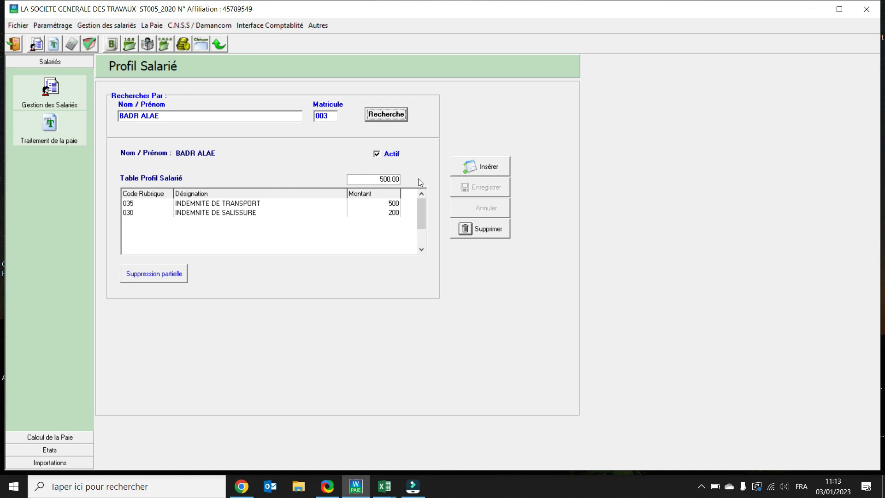
# Look up the sixth employee in the search list and insert a pay profile with rubrique 052 PRIME DE RESPONSABILITE.
pyautogui.click(387, 115)
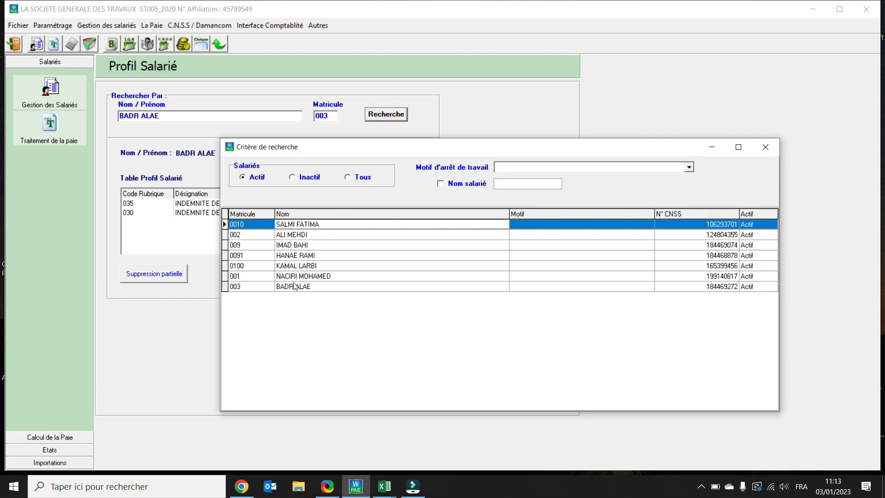
pyautogui.doubleClick(286, 277)
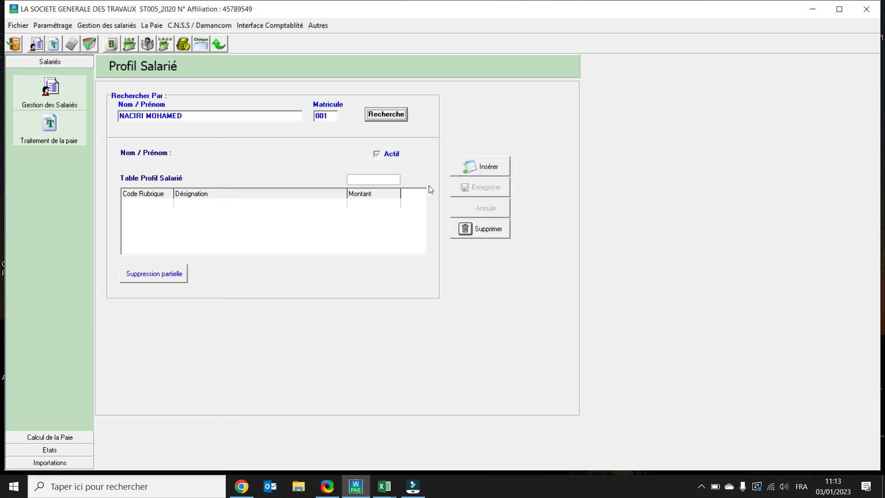
pyautogui.click(478, 167)
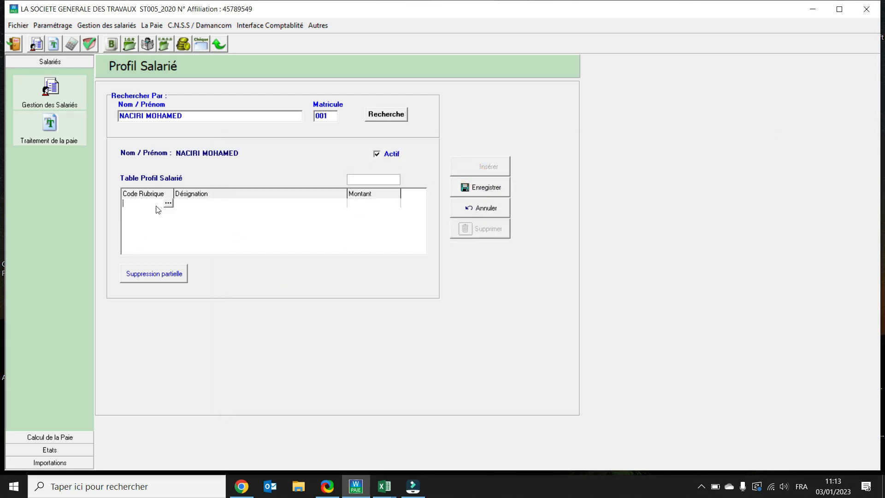
pyautogui.doubleClick(158, 208)
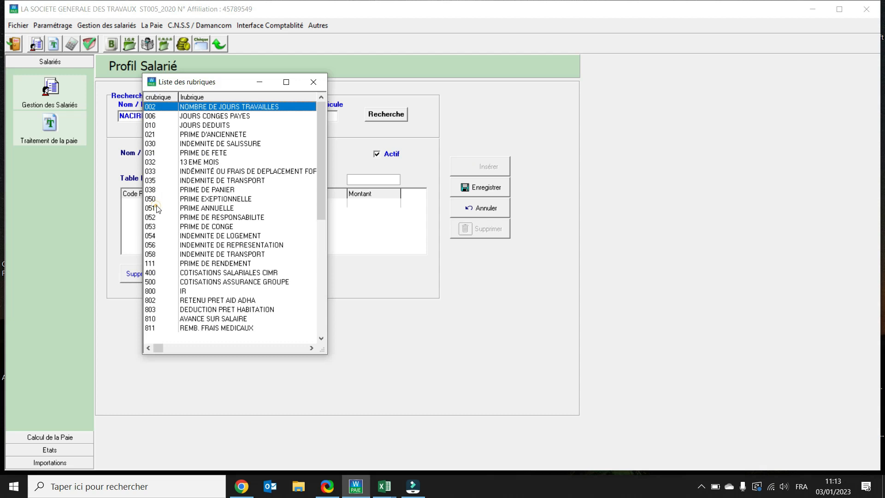
pyautogui.click(221, 218)
pyautogui.doubleClick(221, 221)
# Set the PRIME DE RESPONSABILITE amount to 750 and save the employee's pay profile.
pyautogui.click(359, 205)
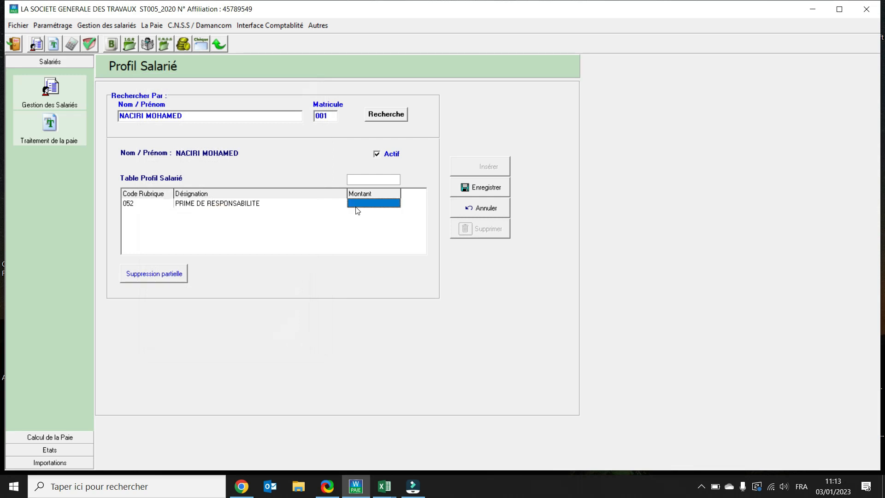
pyautogui.click(360, 206)
pyautogui.write('750')
pyautogui.press('Return')
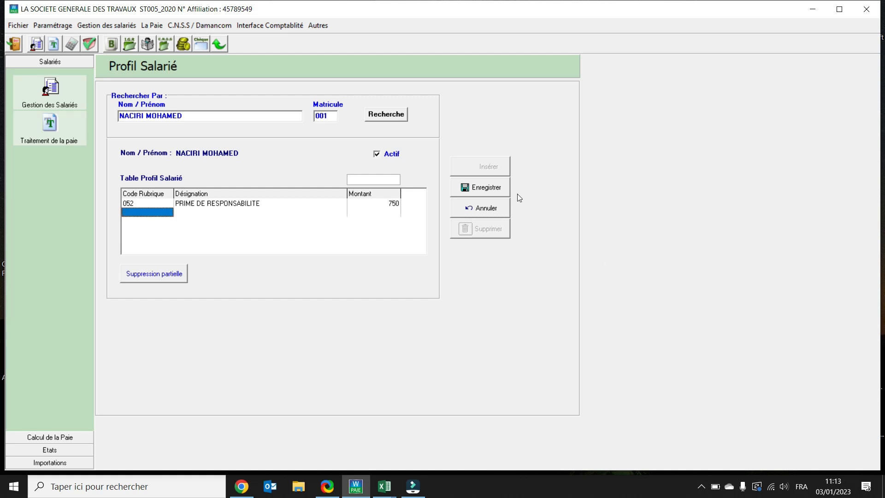
pyautogui.click(494, 190)
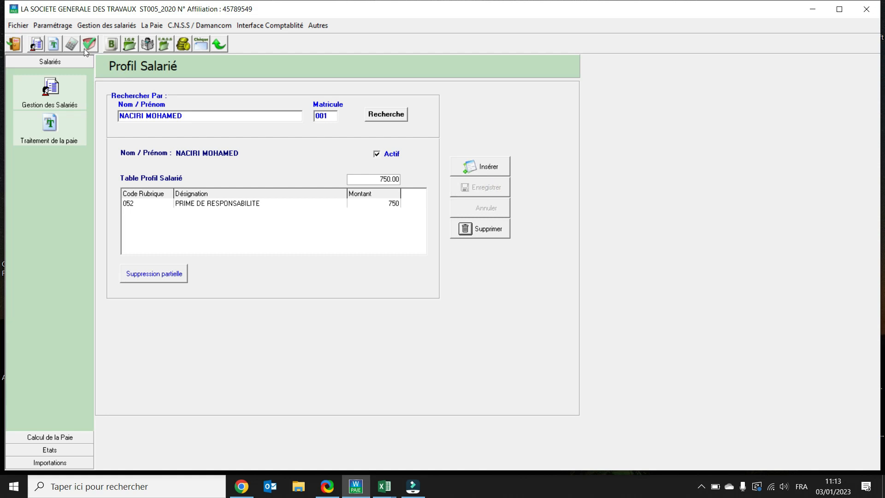
# Calculate the payroll for Avril 2022 and examine the pay slip of the fifth employee in the results.
pyautogui.click(72, 46)
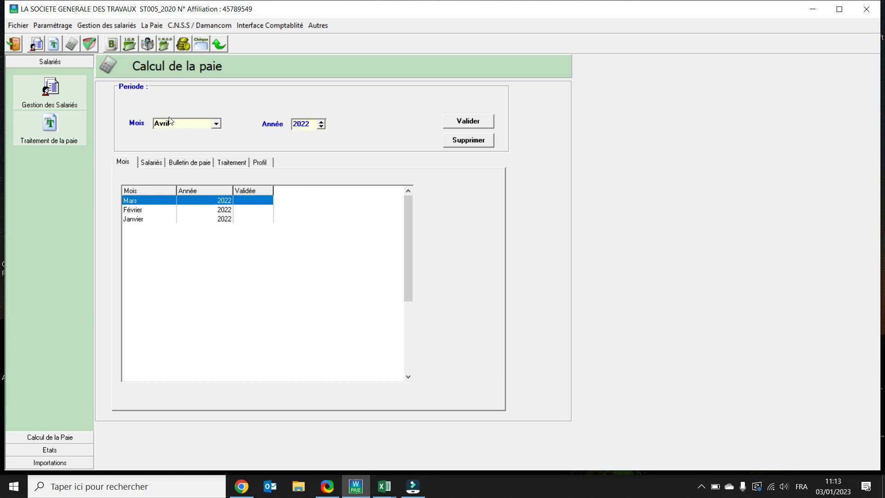
pyautogui.click(452, 125)
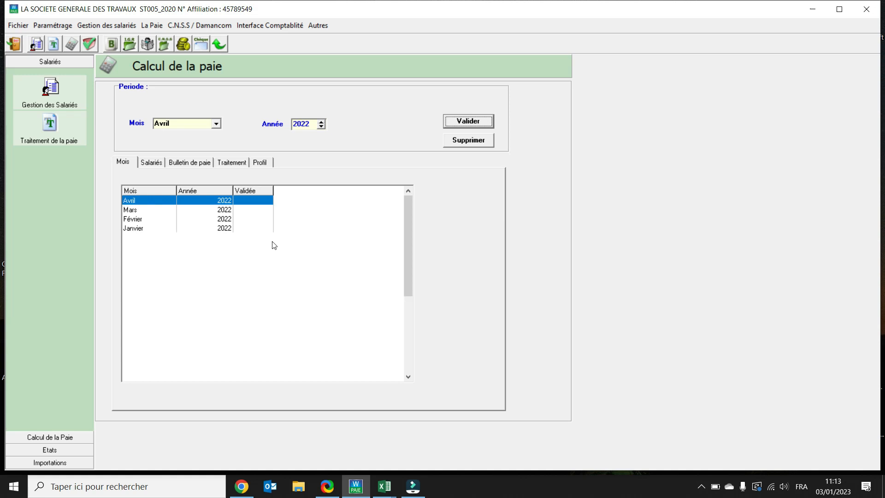
pyautogui.click(150, 161)
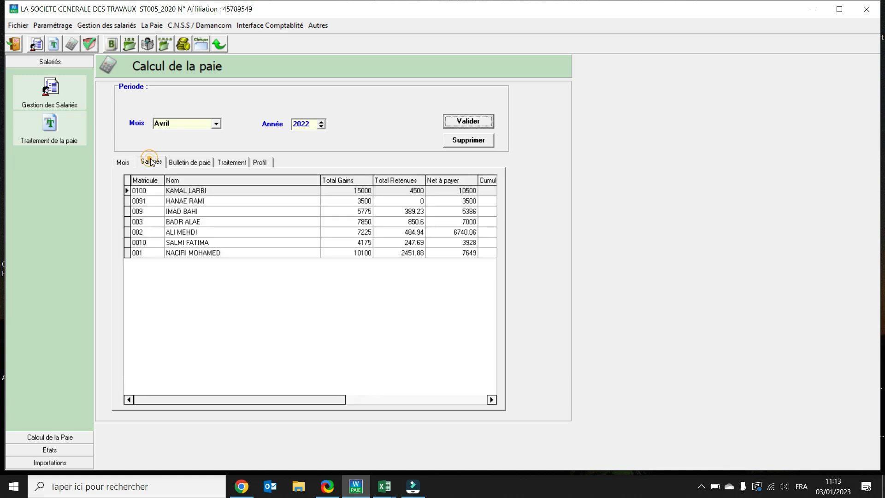
pyautogui.click(181, 235)
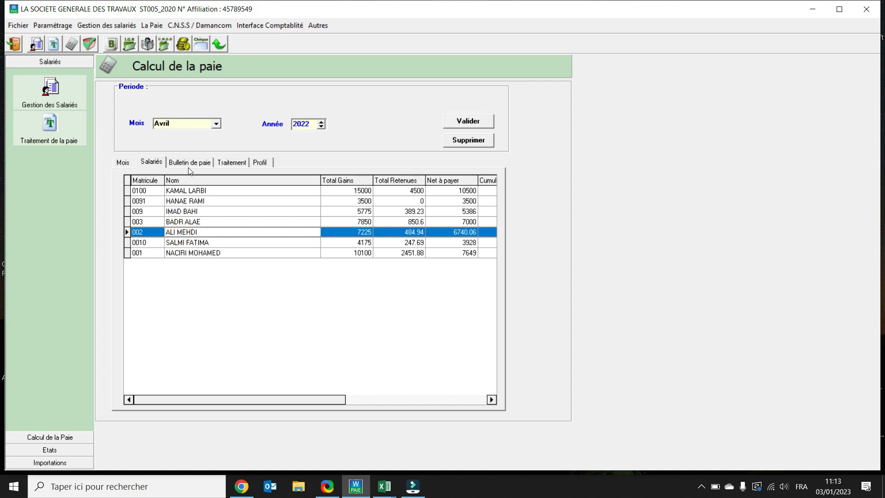
pyautogui.click(189, 163)
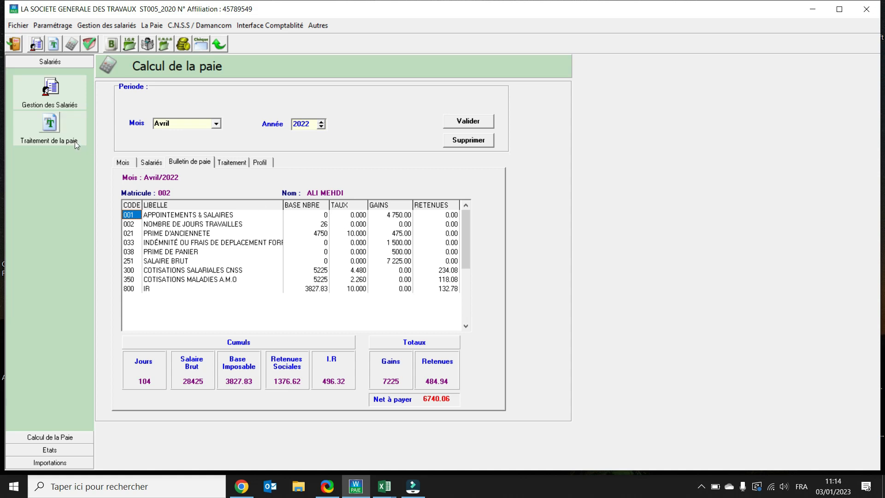
# Examine the Avril 2022 pay slips of the fourth and last employees in the payroll results.
pyautogui.click(146, 165)
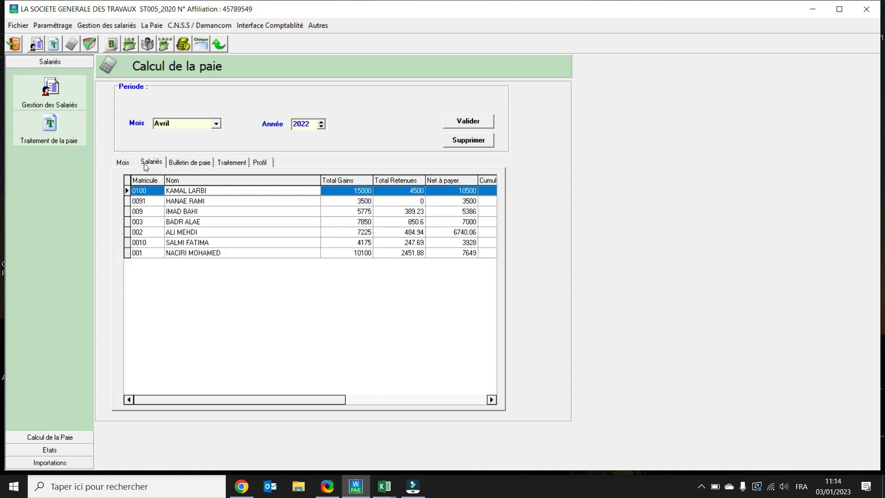
pyautogui.click(185, 222)
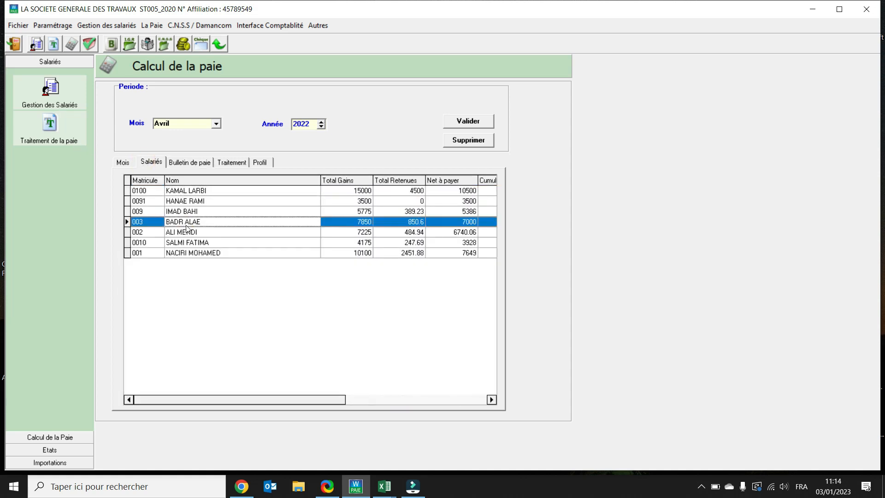
pyautogui.click(185, 164)
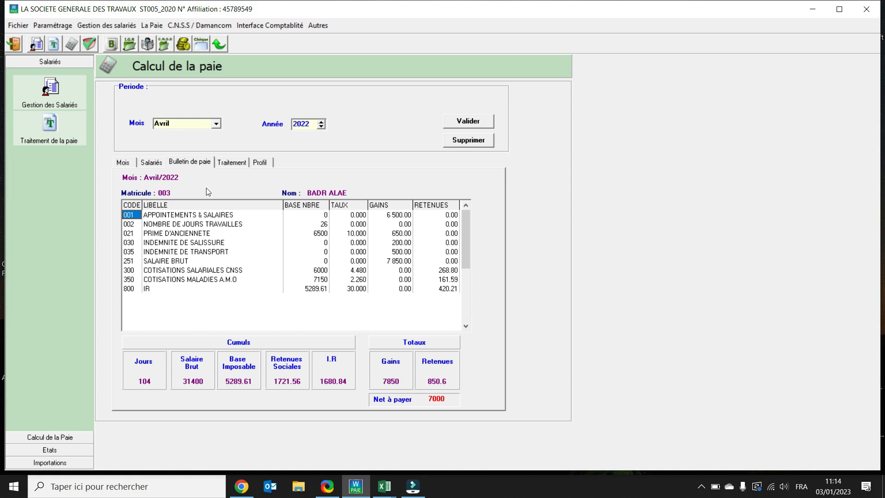
pyautogui.click(150, 162)
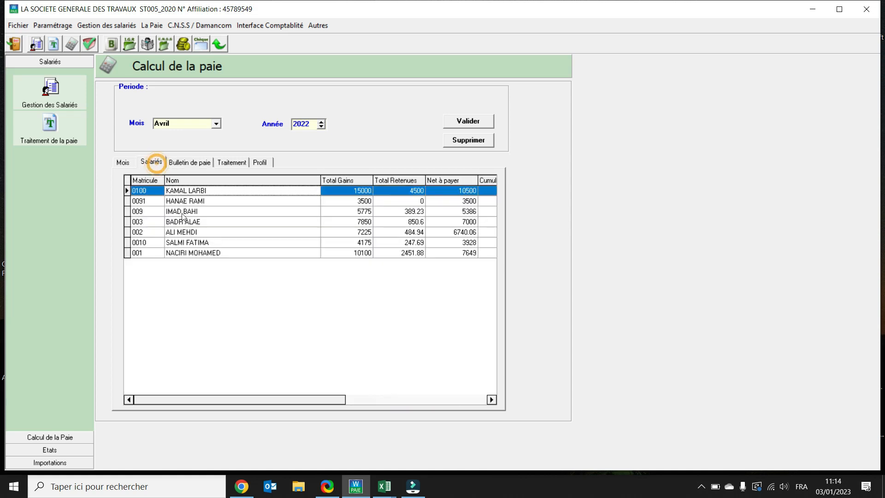
pyautogui.click(200, 254)
pyautogui.click(190, 162)
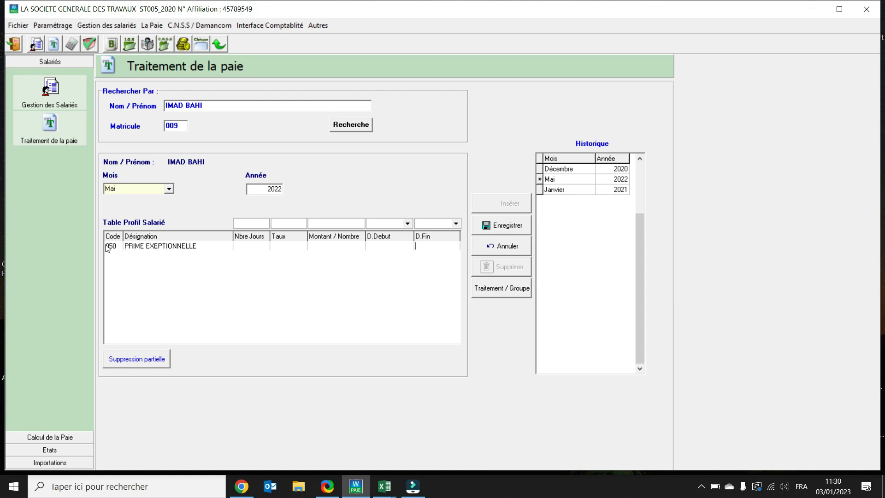
# Insert a Mai 2022 payroll treatment for the third employee in the search list with a PRIME EXEPTIONNELLE of 1500, and save it.
pyautogui.click(350, 126)
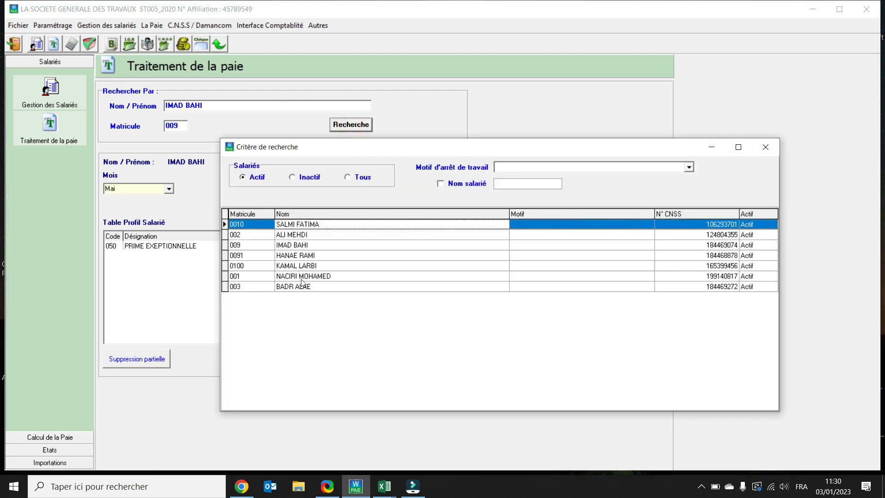
pyautogui.doubleClick(292, 247)
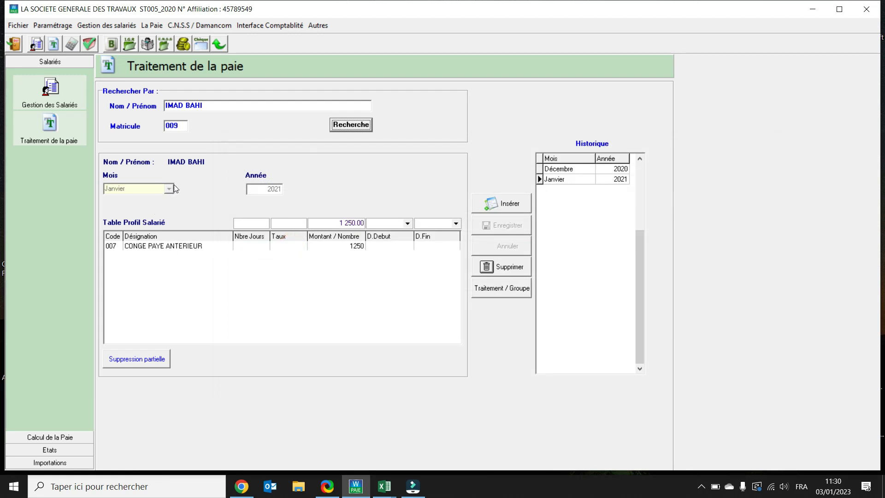
pyautogui.click(509, 203)
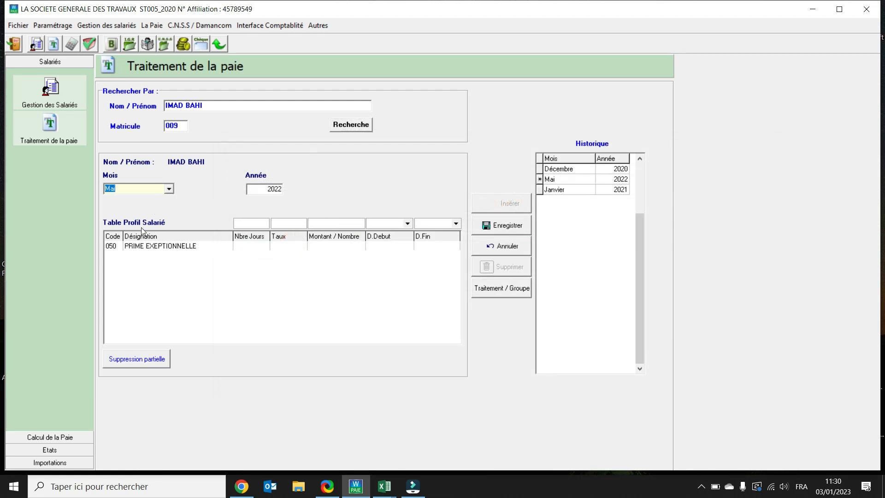
pyautogui.click(318, 246)
pyautogui.click(325, 247)
pyautogui.write('1500')
pyautogui.click(503, 230)
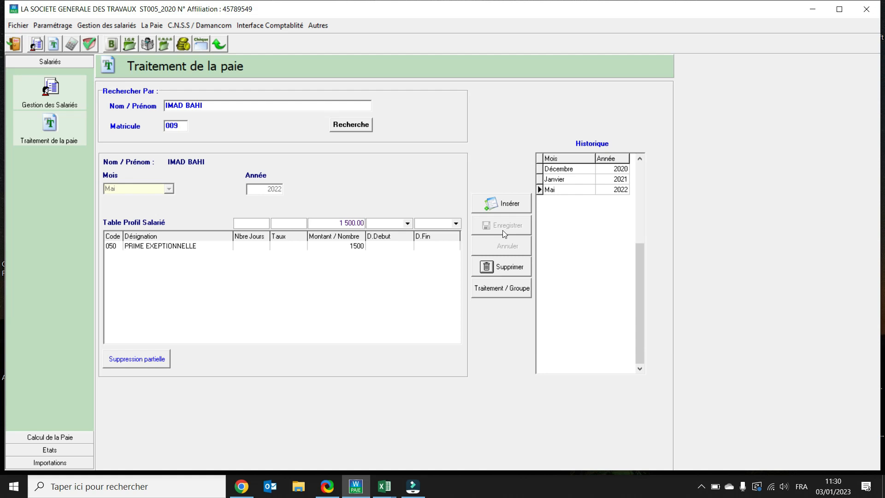
# Look up the sixth employee in the search list and insert a Mai 2022 payroll treatment with rubrique 010 JOURS DEDUITS.
pyautogui.click(351, 124)
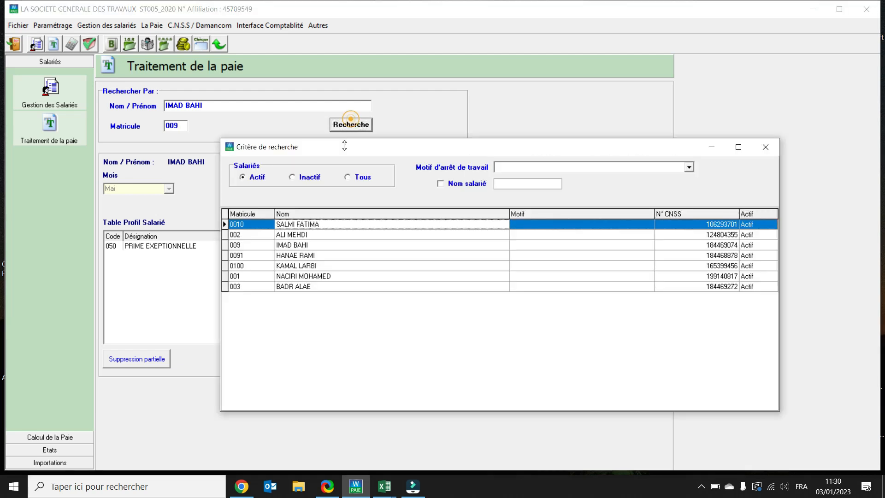
pyautogui.doubleClick(302, 276)
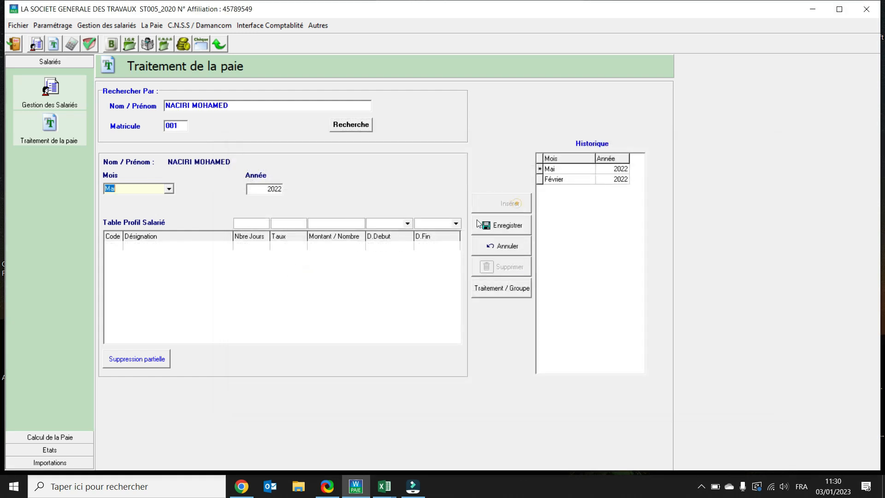
pyautogui.click(116, 247)
pyautogui.click(116, 247)
pyautogui.click(118, 246)
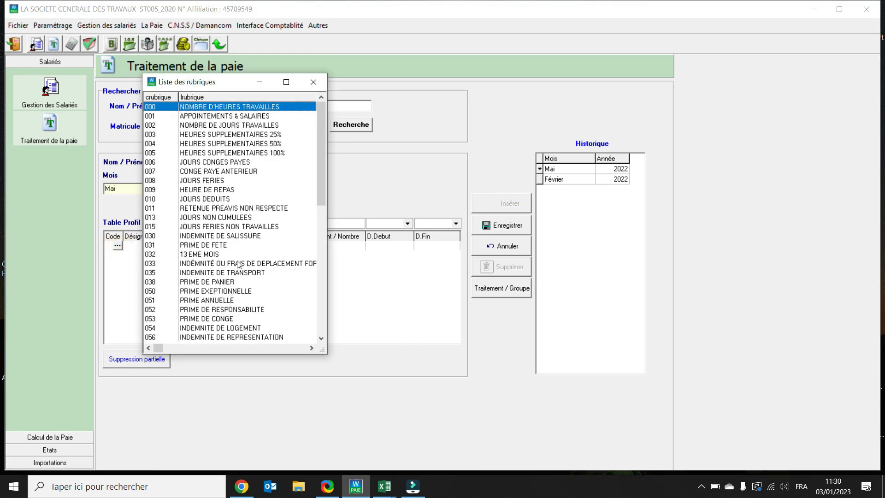
pyautogui.click(213, 201)
pyautogui.doubleClick(214, 201)
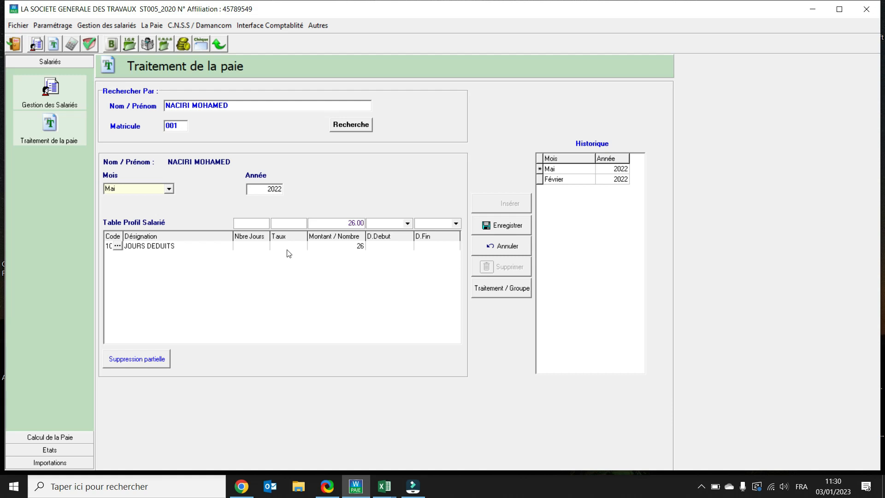
# Set the number of JOURS DEDUITS to 4 in the Mai 2022 treatment.
pyautogui.click(247, 247)
pyautogui.click(248, 247)
pyautogui.click(247, 246)
pyautogui.click(344, 246)
pyautogui.click(356, 243)
pyautogui.write('4')
# Set the deducted-days period from 07/05/2022 to 11/05/2022 and save the treatment.
pyautogui.click(386, 248)
pyautogui.click(386, 247)
pyautogui.write('07/05/2022')
pyautogui.press('Return')
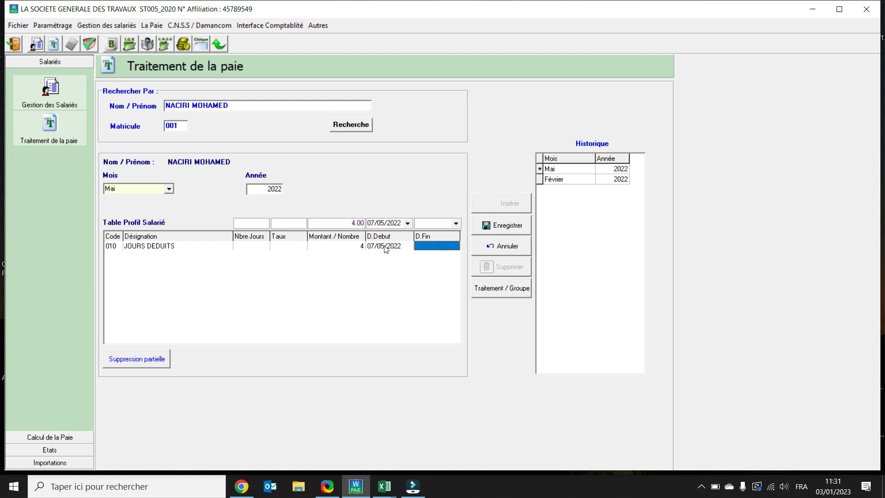
pyautogui.write('11/05')
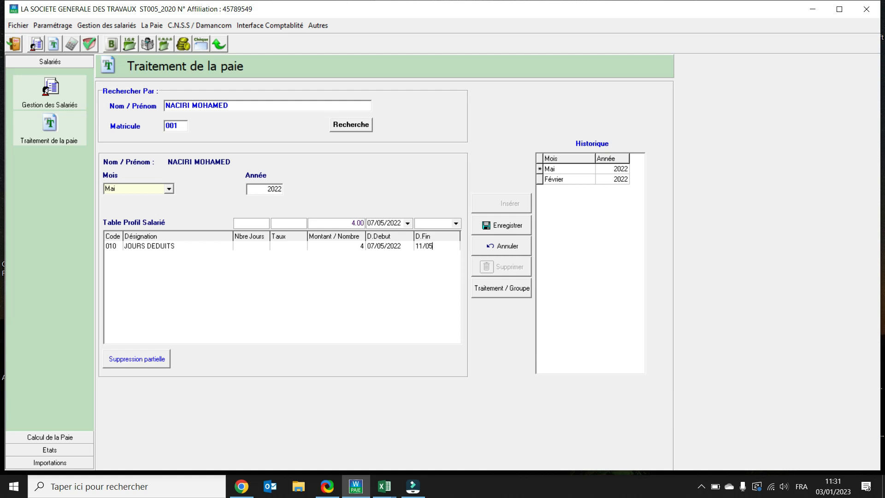
pyautogui.write('/2022')
pyautogui.click(494, 224)
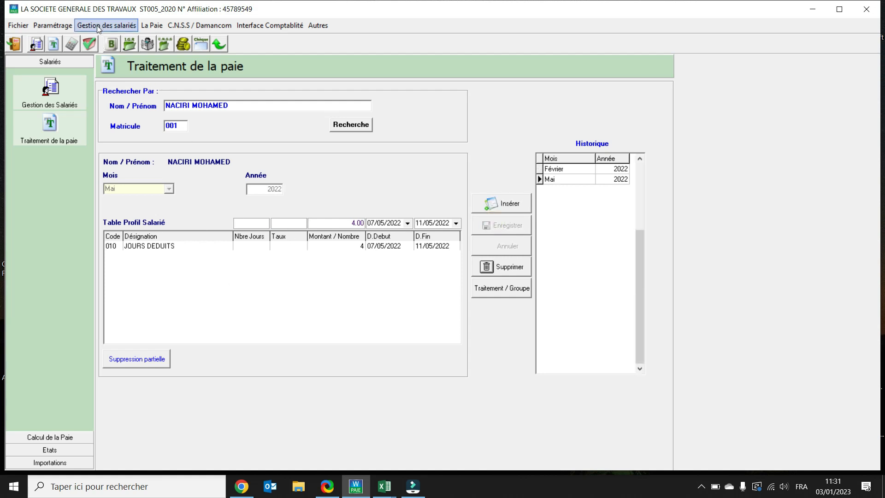
# Calculate the payroll for Mai 2022 and display the employees' gains, deductions and net pay.
pyautogui.click(72, 45)
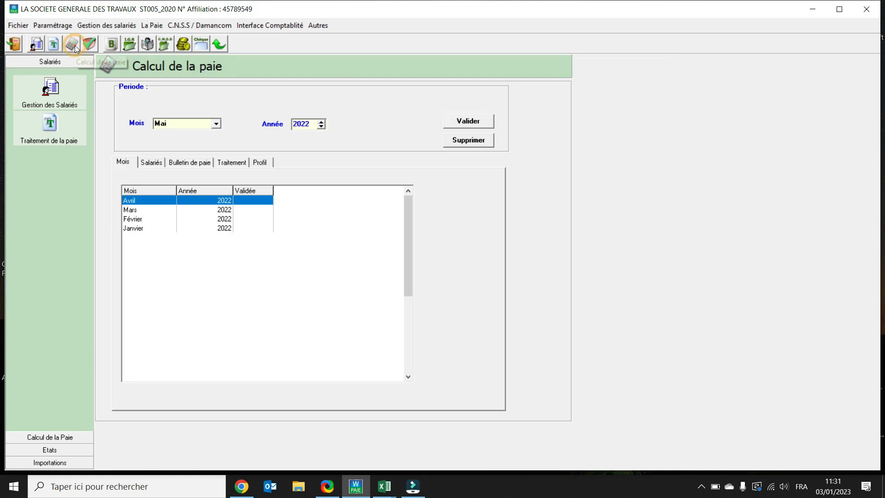
pyautogui.click(468, 121)
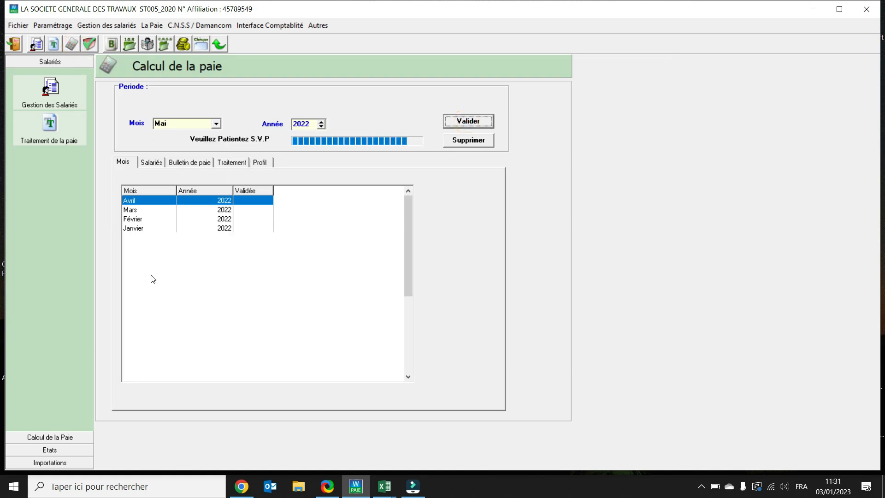
pyautogui.click(151, 162)
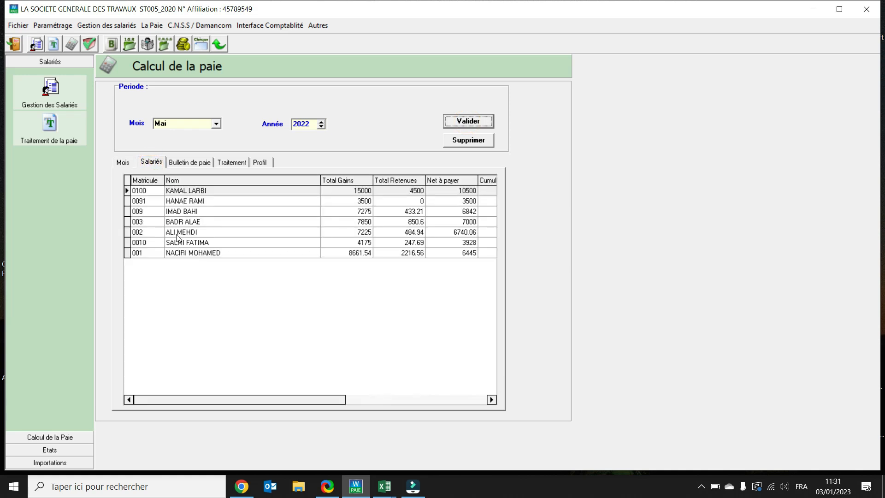
# Examine the Mai 2022 pay slips of the third and the last employee in the calculated payroll.
pyautogui.click(181, 213)
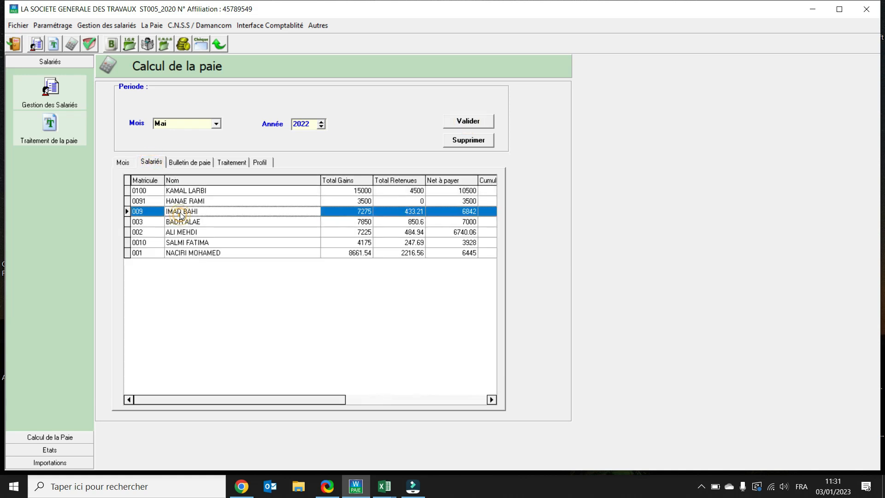
pyautogui.click(187, 165)
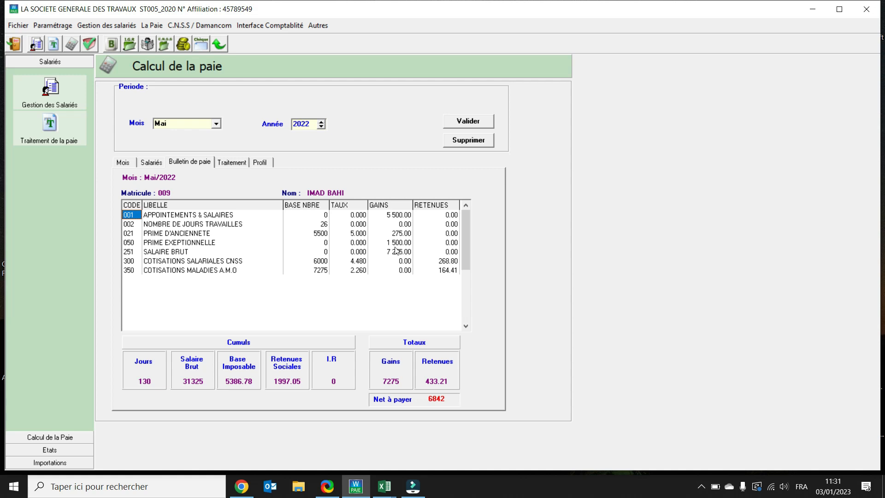
pyautogui.click(143, 163)
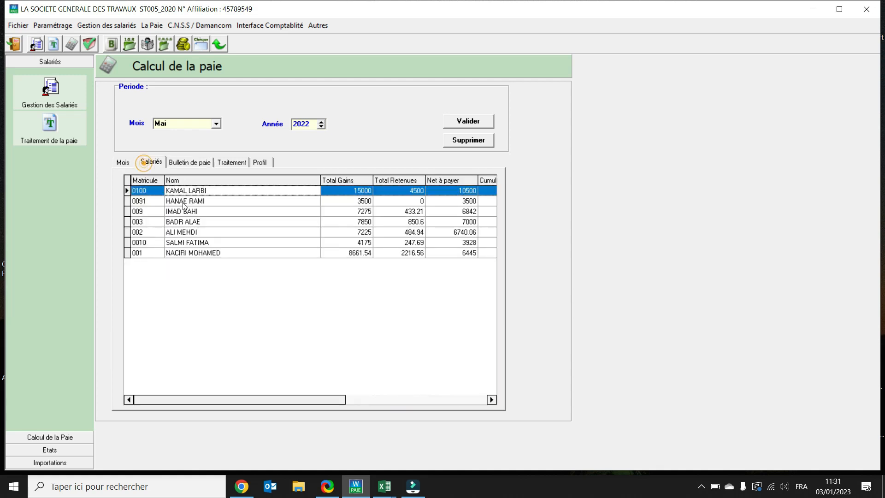
pyautogui.click(203, 252)
pyautogui.click(191, 164)
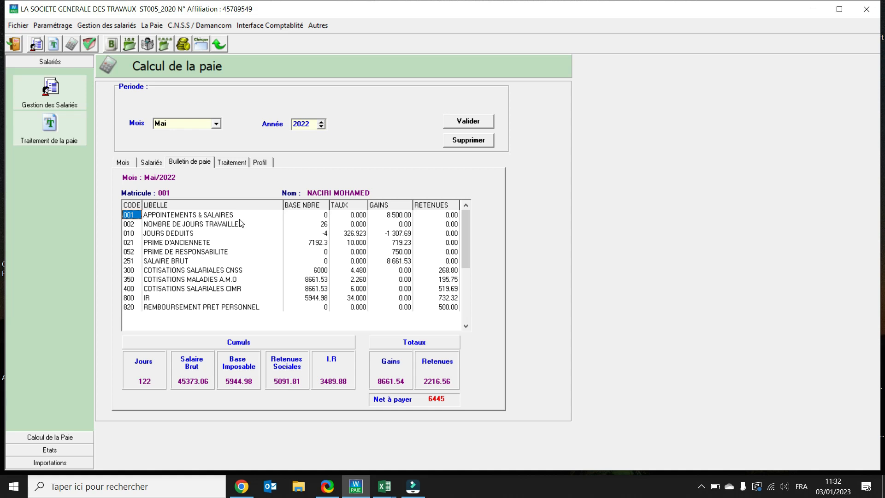
# Review the Mai 2022 treatments and the employees' constant profile entries used in the calculation.
pyautogui.click(232, 163)
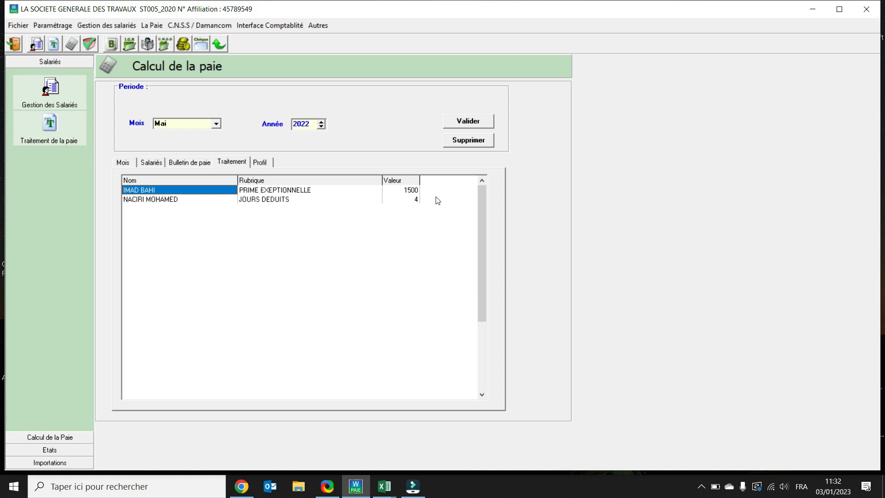
pyautogui.click(260, 164)
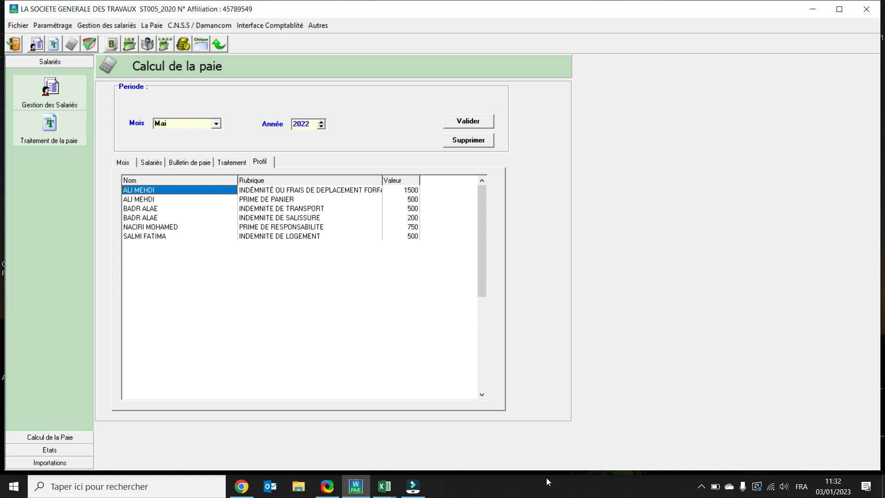
pyautogui.click(702, 486)
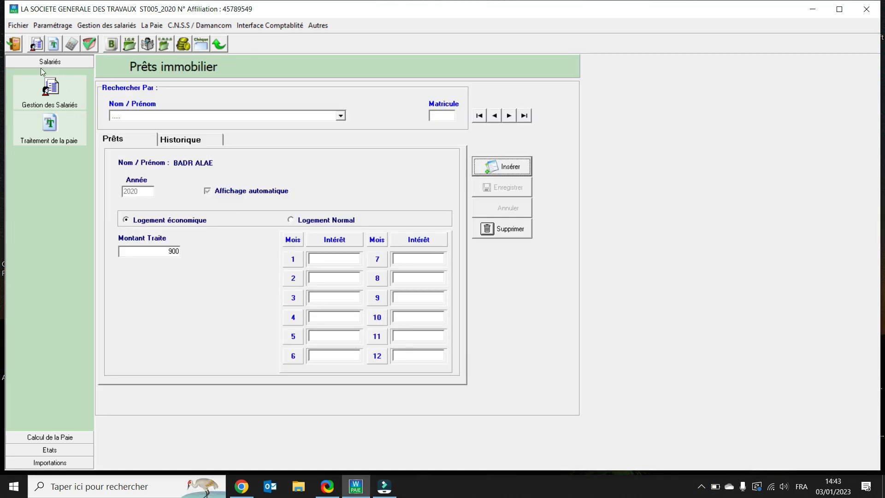
# Start a real-estate loan entry for the first employee in the search list, with year 2022 and the Logement Normal option.
pyautogui.click(131, 25)
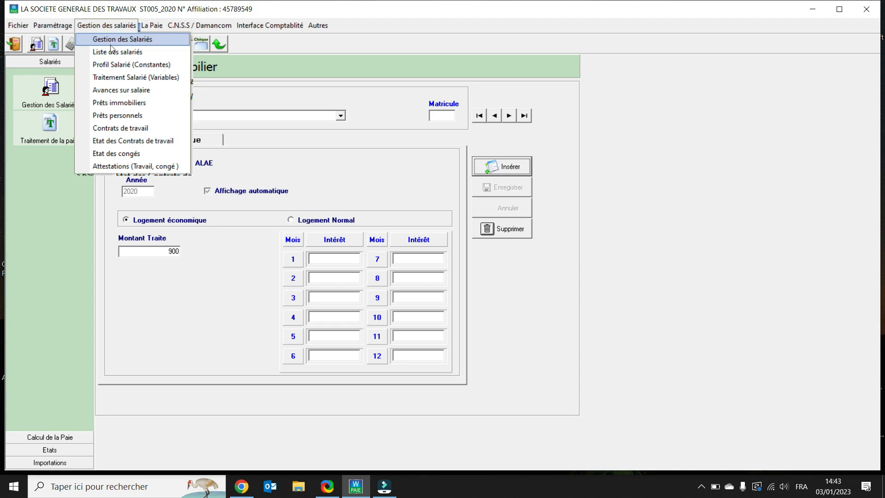
pyautogui.click(119, 104)
pyautogui.click(340, 116)
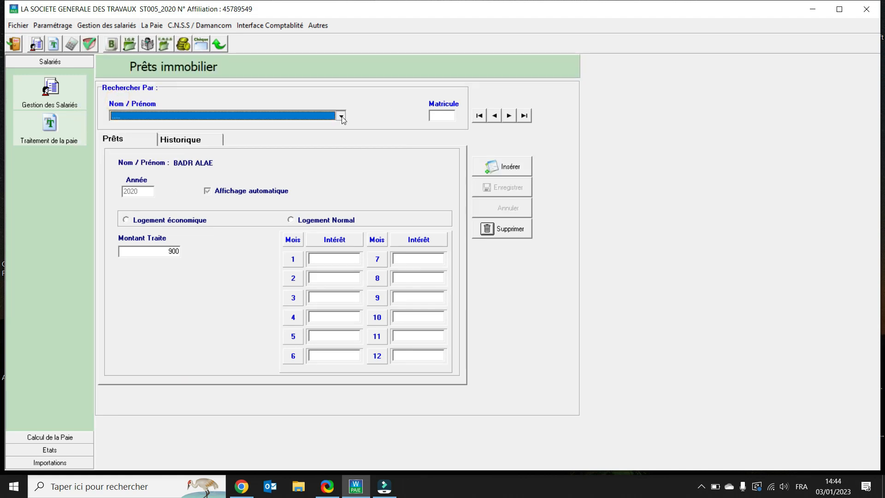
pyautogui.click(131, 132)
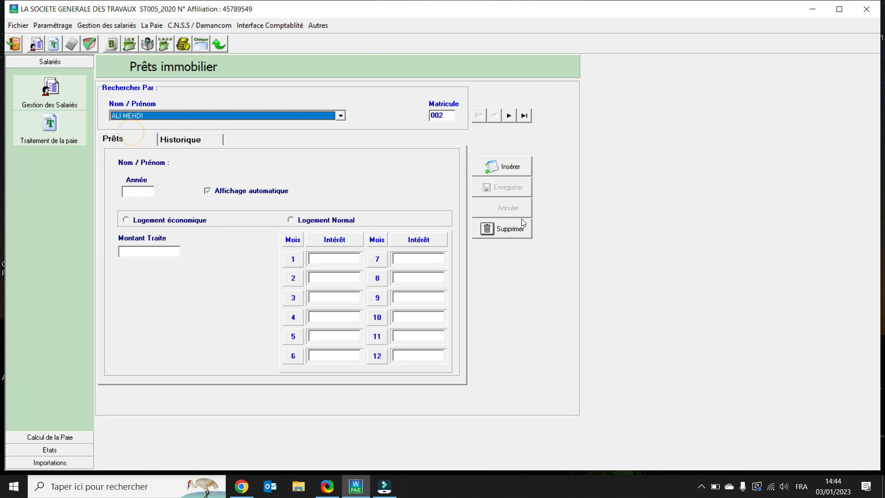
pyautogui.click(506, 170)
pyautogui.click(136, 197)
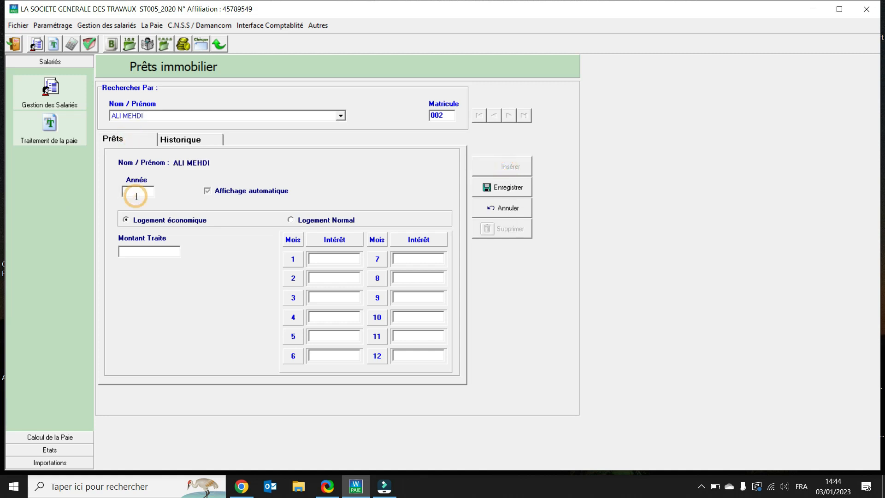
pyautogui.write('2022')
pyautogui.press('Tab')
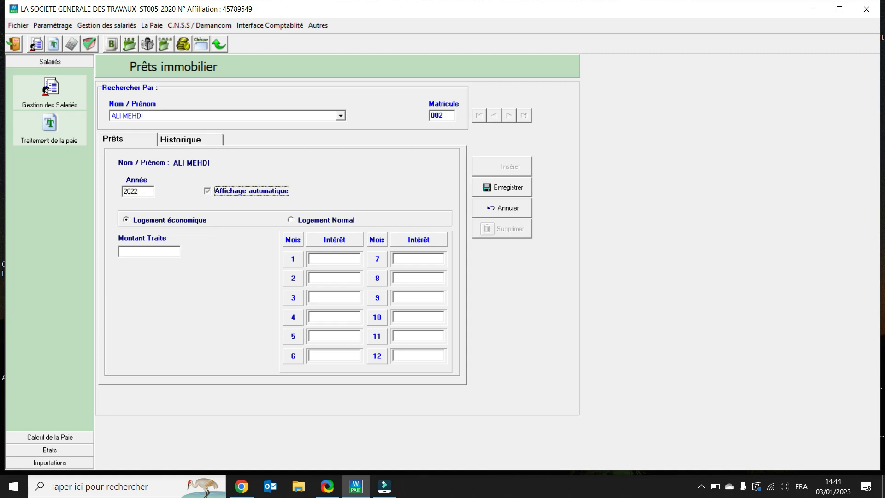
pyautogui.click(143, 253)
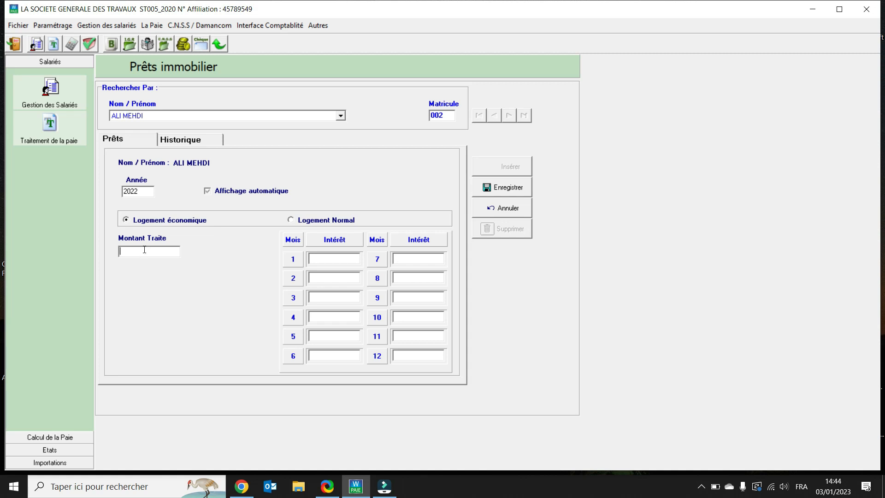
pyautogui.click(315, 224)
# Look up the first employee in the salary advance settings and insert a new advance.
pyautogui.click(121, 28)
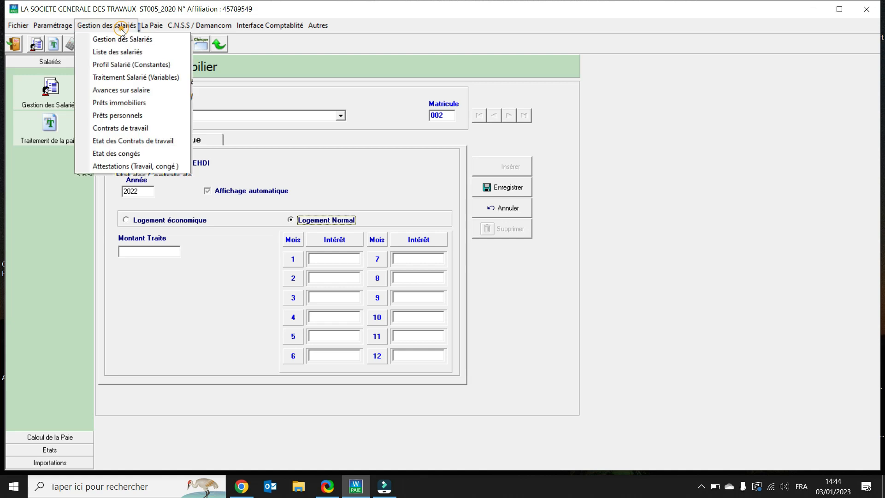
pyautogui.click(132, 89)
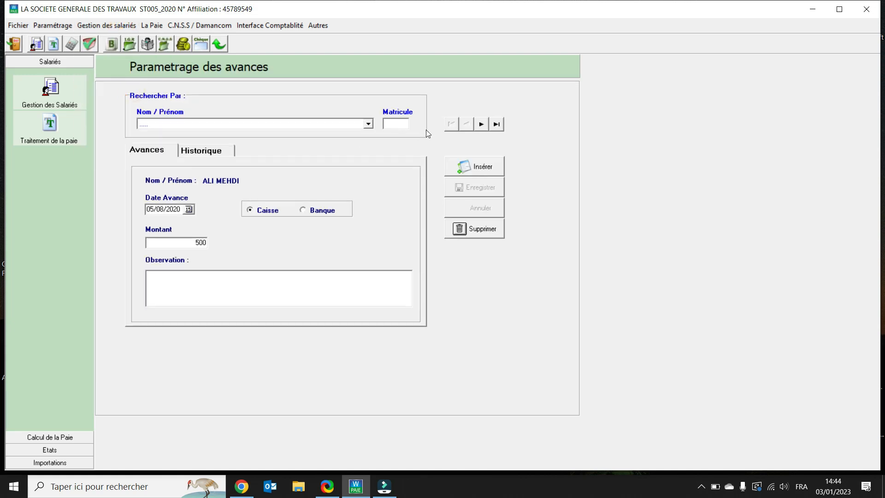
pyautogui.click(368, 125)
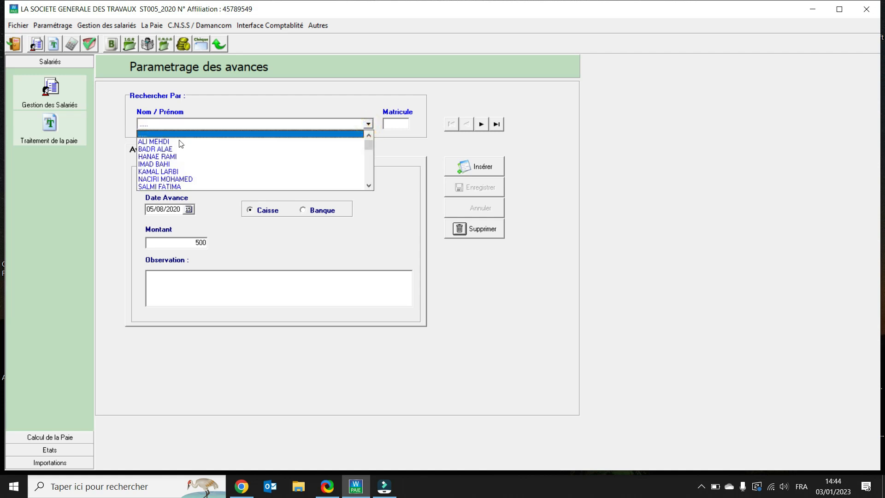
pyautogui.click(169, 142)
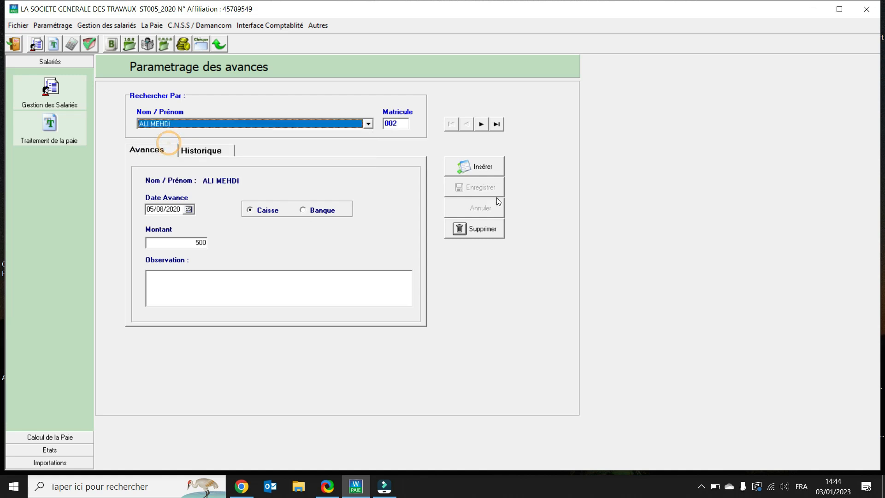
pyautogui.click(482, 167)
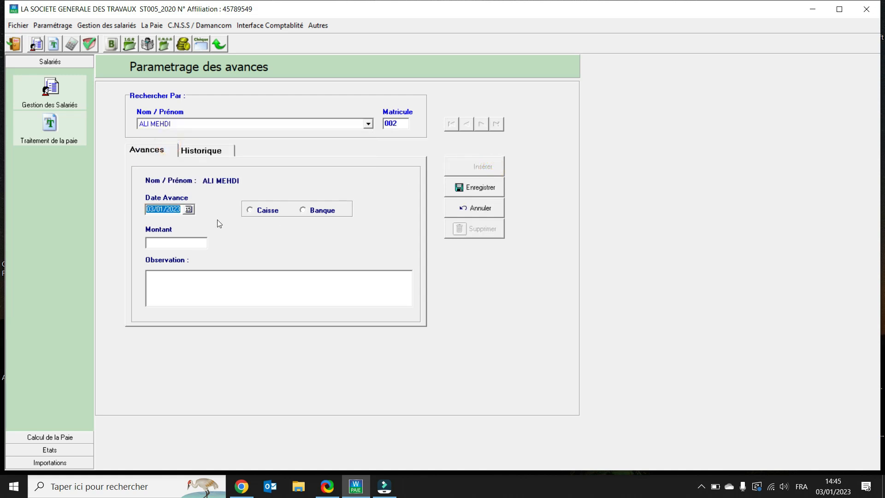
# Date the advance 02/06/2022, pay it from Caisse with an amount of 800, and save it.
pyautogui.write('02/06/2022')
pyautogui.click(254, 208)
pyautogui.click(168, 245)
pyautogui.write('800')
pyautogui.click(460, 193)
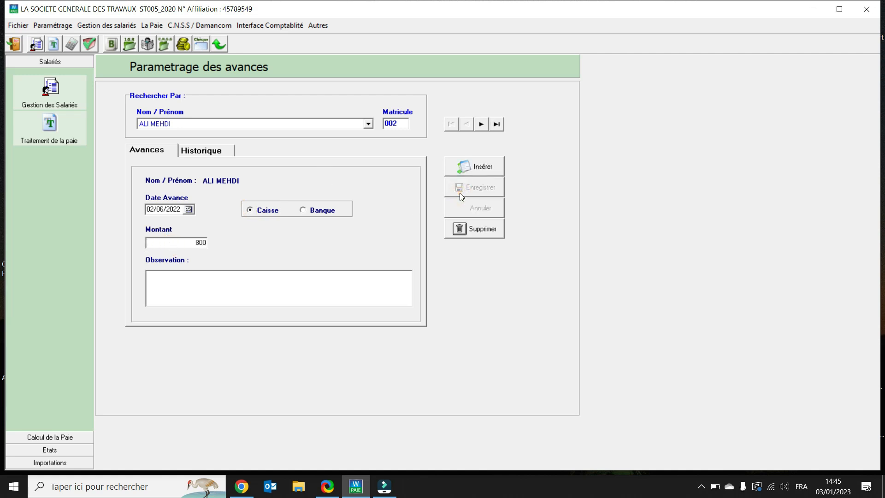
# Look up the second employee in the personal loans (Prêts personnels) and insert a new loan.
pyautogui.click(106, 24)
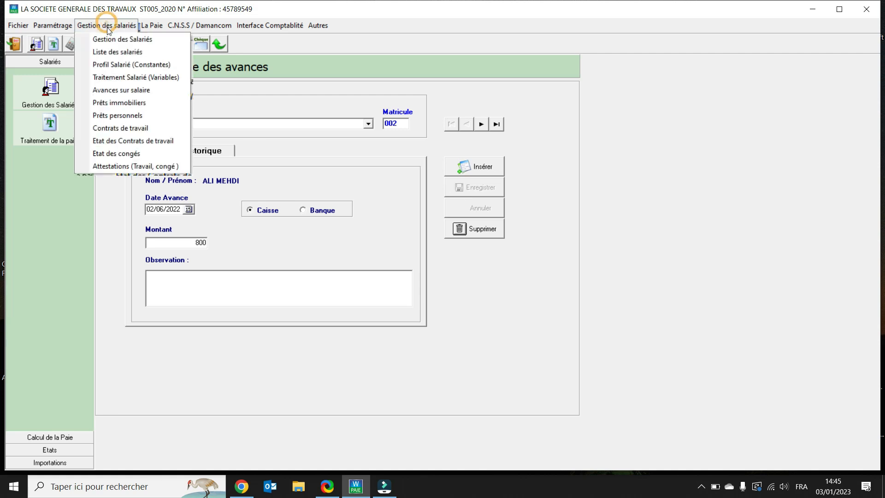
pyautogui.click(137, 117)
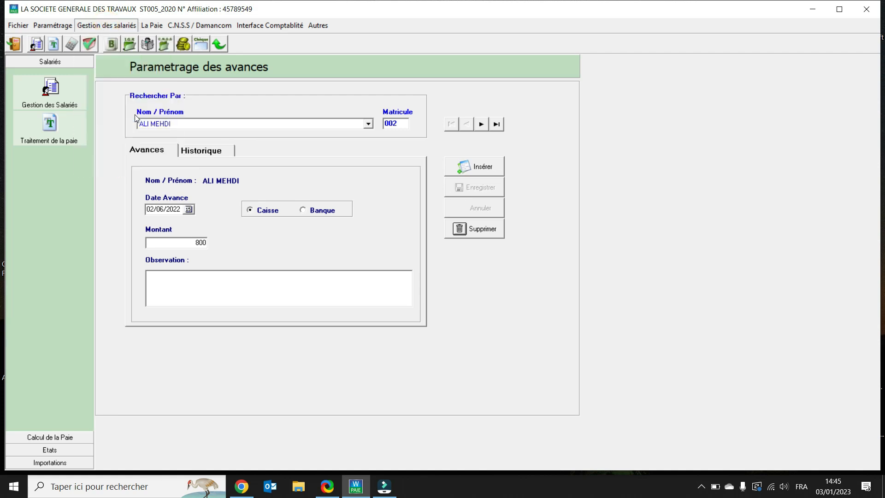
pyautogui.click(346, 117)
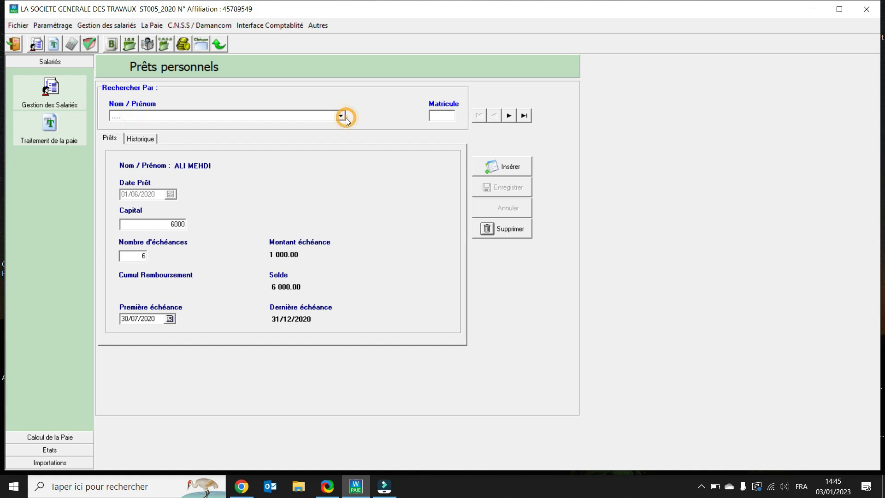
pyautogui.click(150, 142)
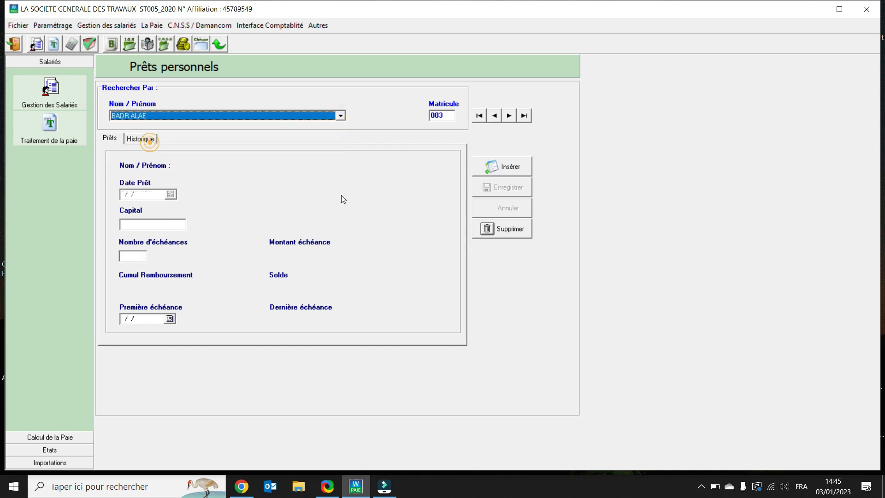
pyautogui.click(511, 166)
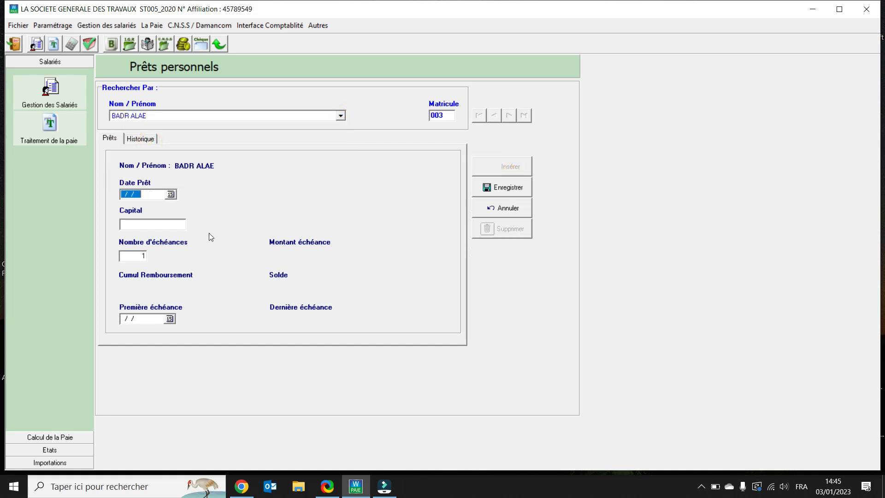
# Set the personal loan's date to 01/06/2022 and its capital to 6000.
pyautogui.write('01/06/2022')
pyautogui.click(168, 223)
pyautogui.write('6000')
pyautogui.press('Tab')
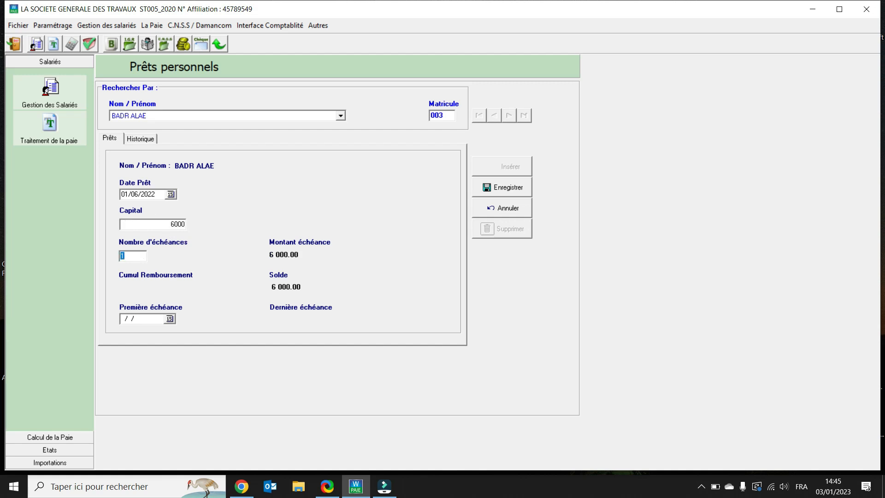
# Set 6 instalments with the first due date 01/06/2022, and save the personal loan.
pyautogui.write('6')
pyautogui.press('Tab')
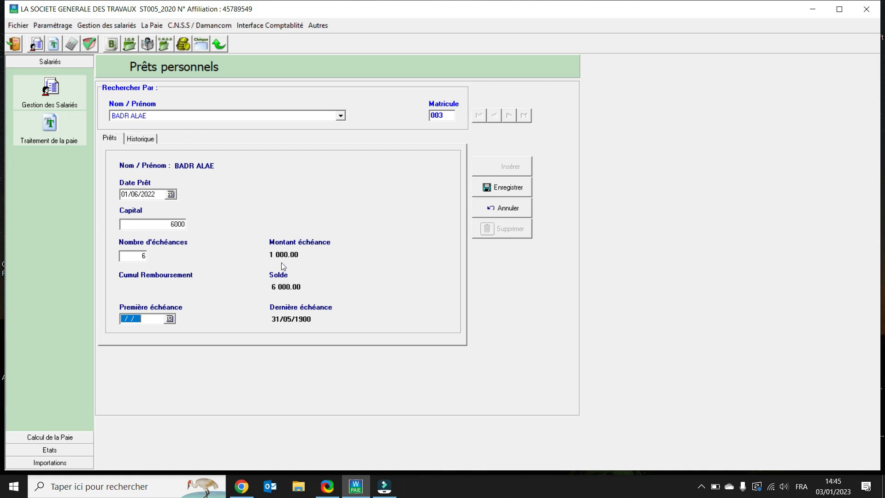
pyautogui.write('01/06/2022')
pyautogui.click(516, 195)
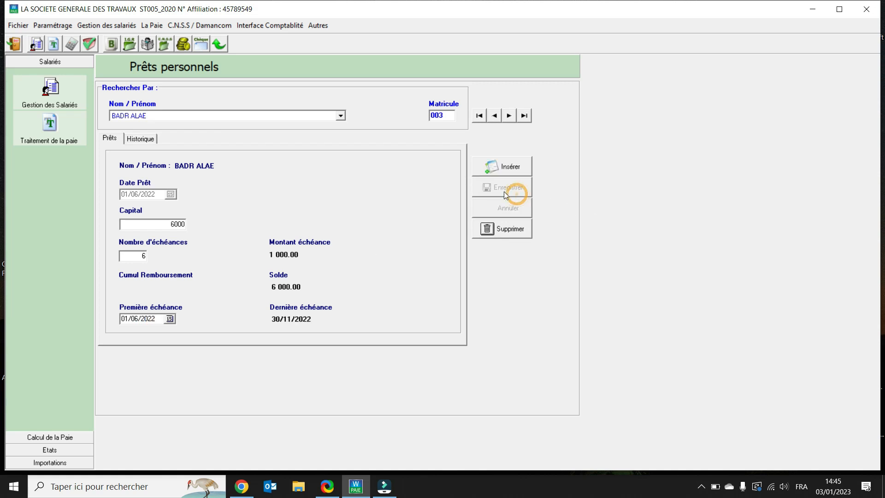
# Calculate the payroll for Juin 2022 and display the employees' gains, deductions and net pay.
pyautogui.click(72, 44)
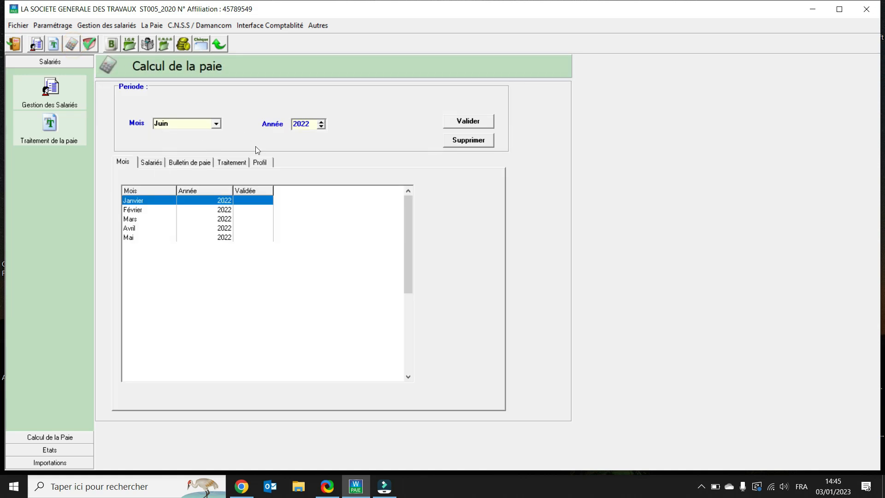
pyautogui.click(465, 126)
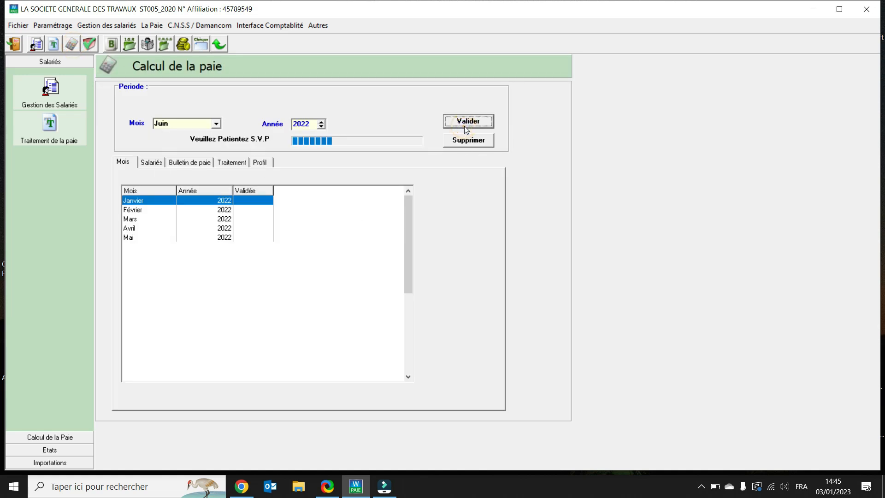
pyautogui.click(146, 166)
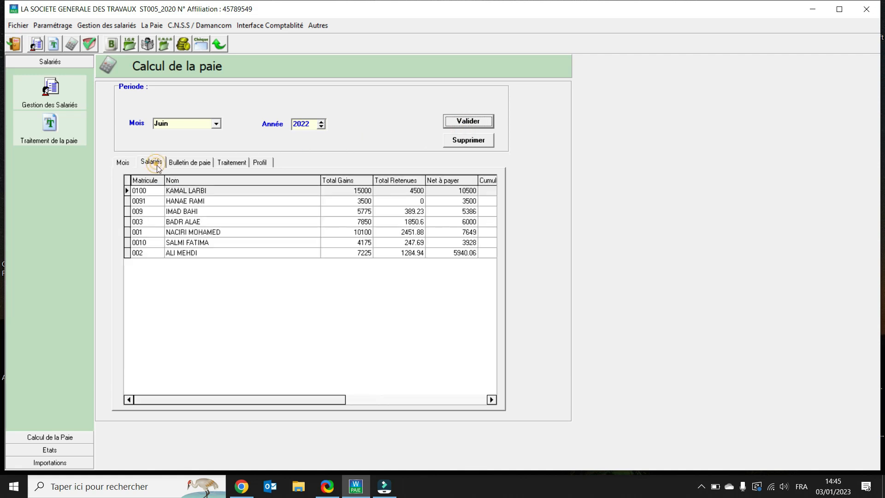
# Examine the Juin 2022 pay slips of the employees with the salary advance and the new personal loan.
pyautogui.click(189, 253)
pyautogui.click(191, 163)
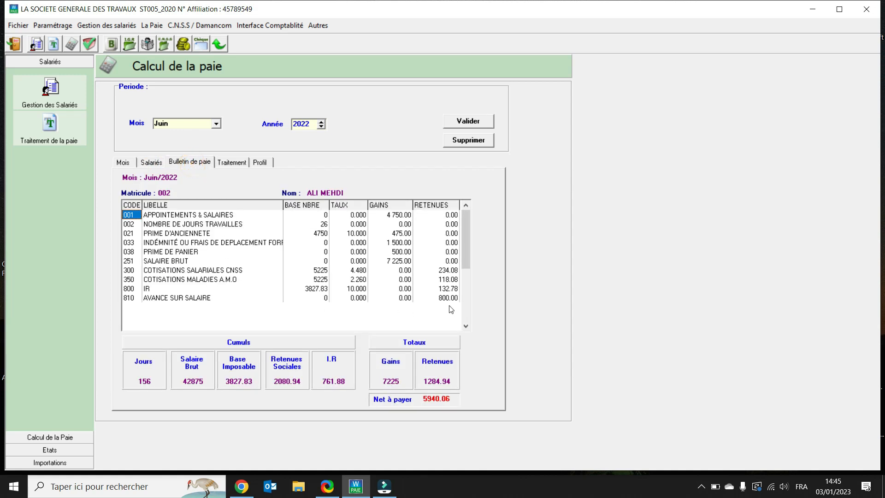
pyautogui.click(152, 164)
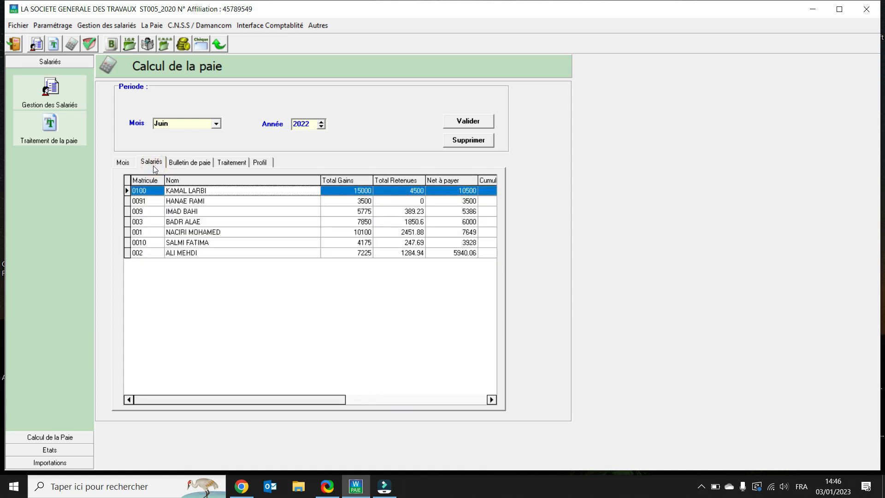
pyautogui.click(176, 222)
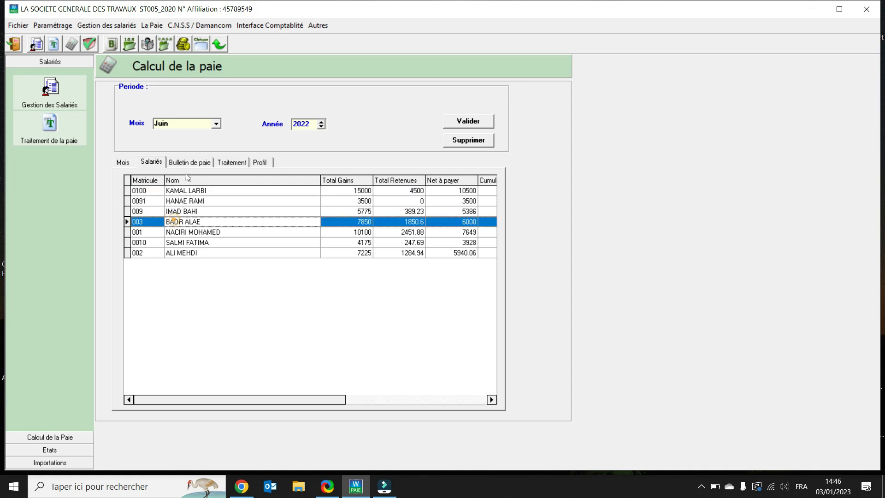
pyautogui.click(189, 161)
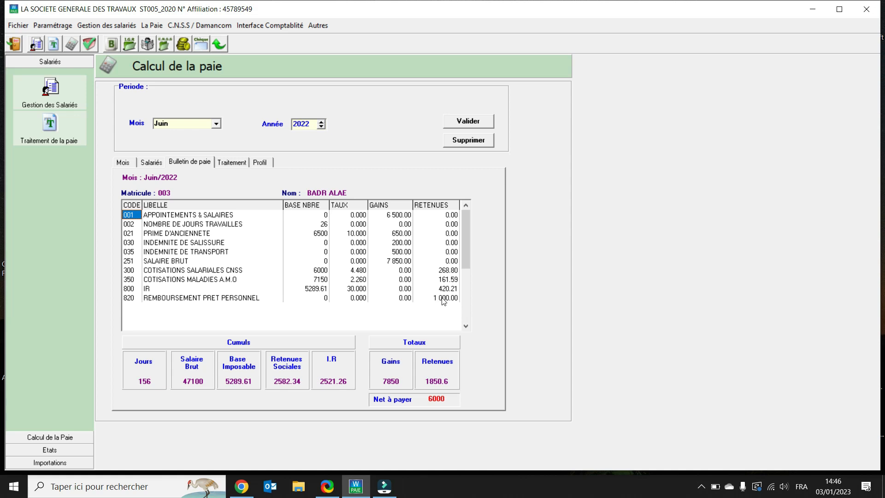
# Display the salary advance history of the employee who received the Juin 2022 advance.
pyautogui.click(103, 26)
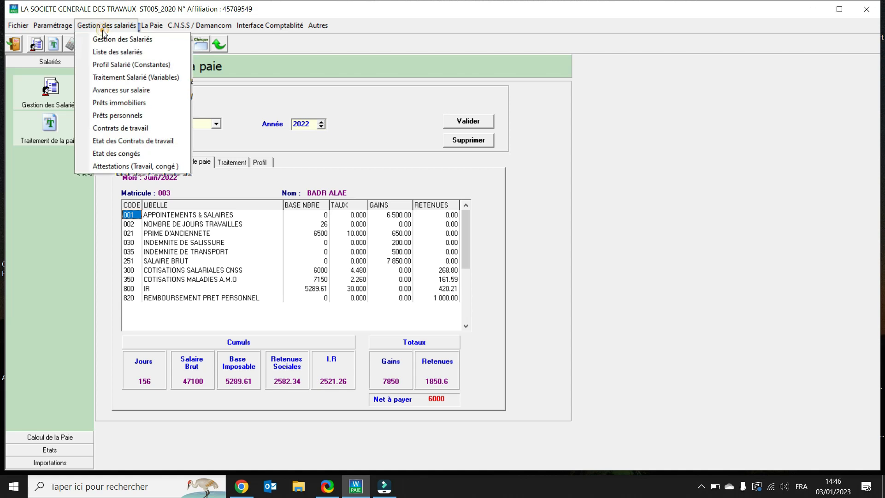
pyautogui.click(123, 93)
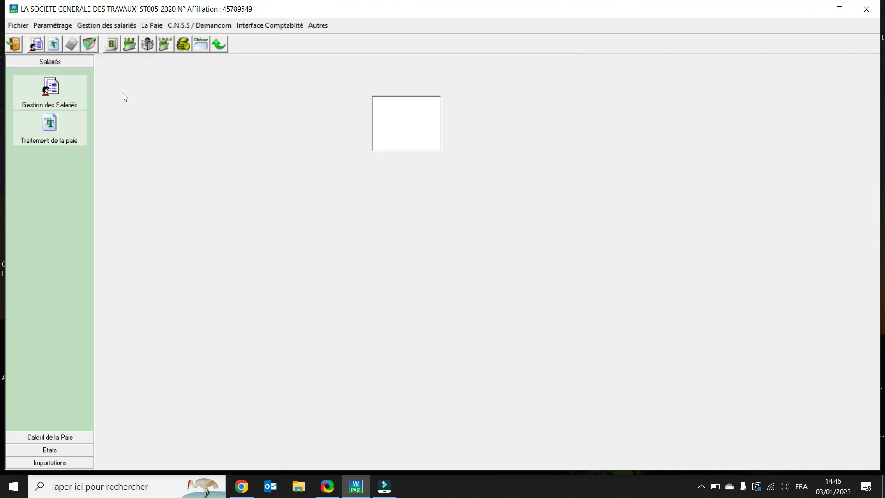
pyautogui.click(368, 125)
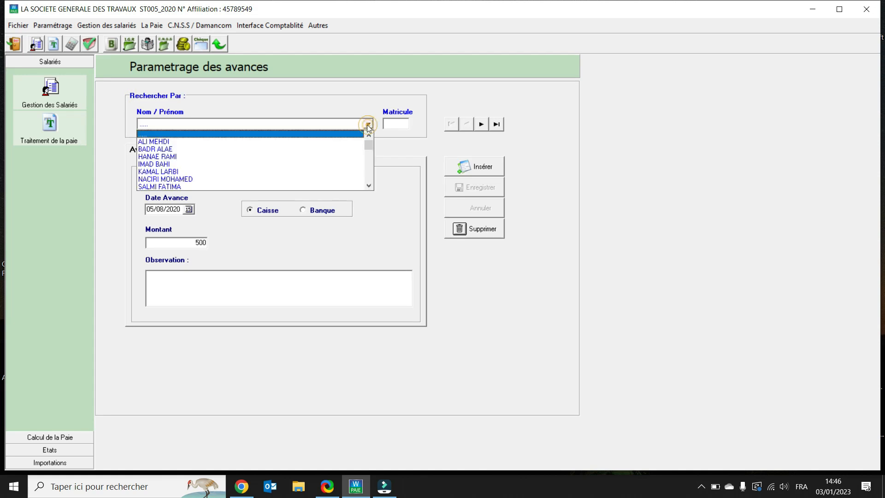
pyautogui.click(153, 142)
pyautogui.click(209, 153)
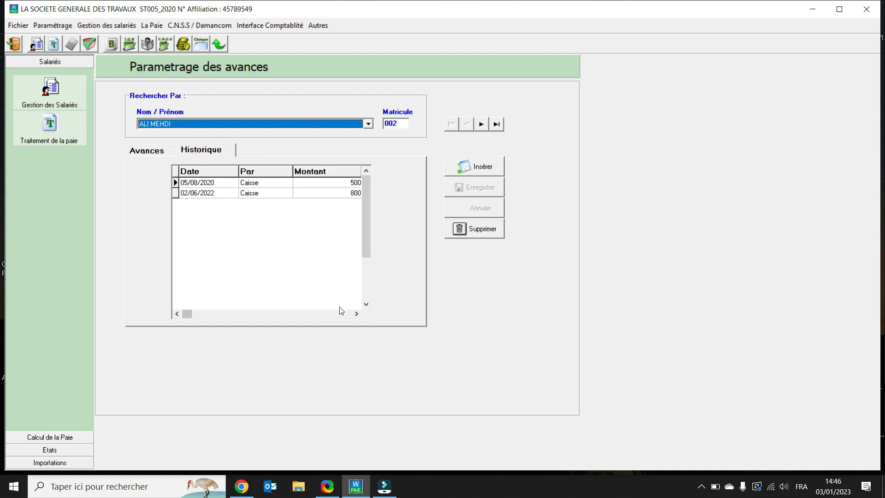
# Display the personal loan history of the employee with the 6000 loan dated 01/06/2022.
pyautogui.click(118, 24)
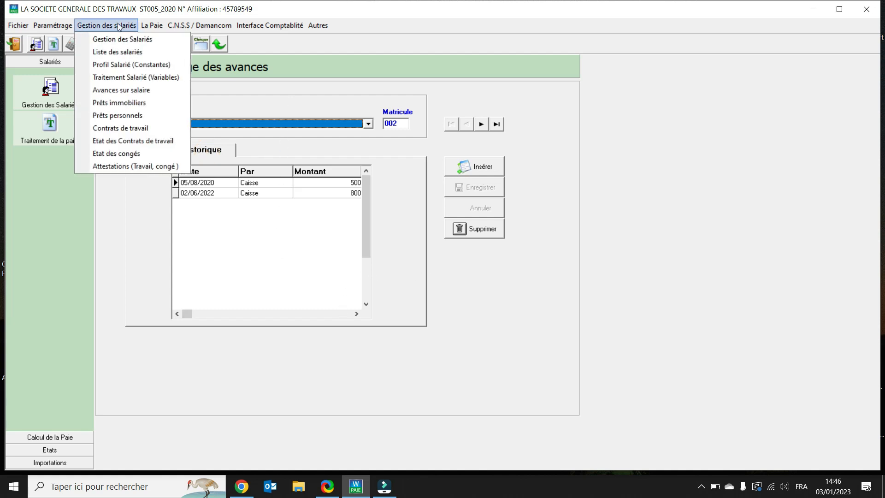
pyautogui.click(139, 117)
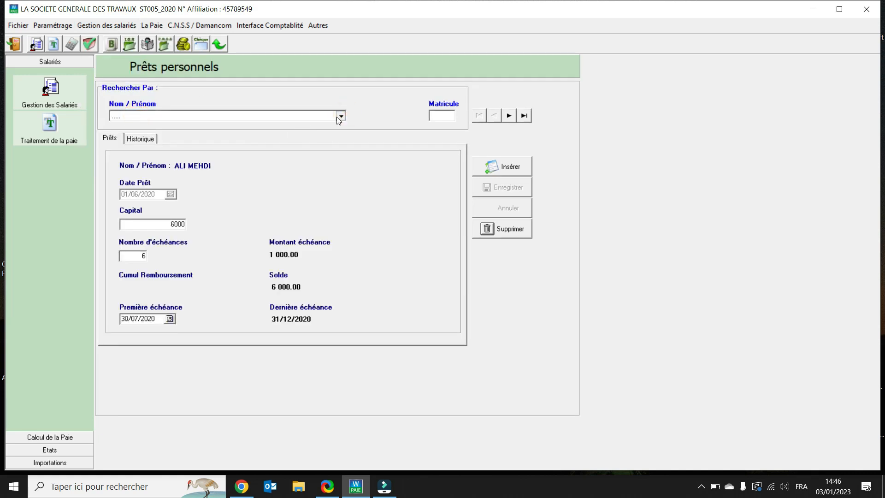
pyautogui.click(337, 117)
pyautogui.click(148, 141)
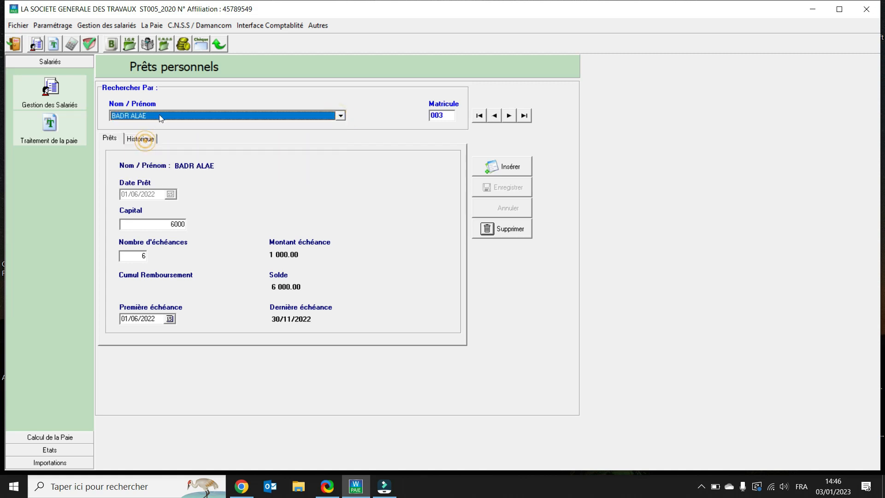
pyautogui.click(148, 139)
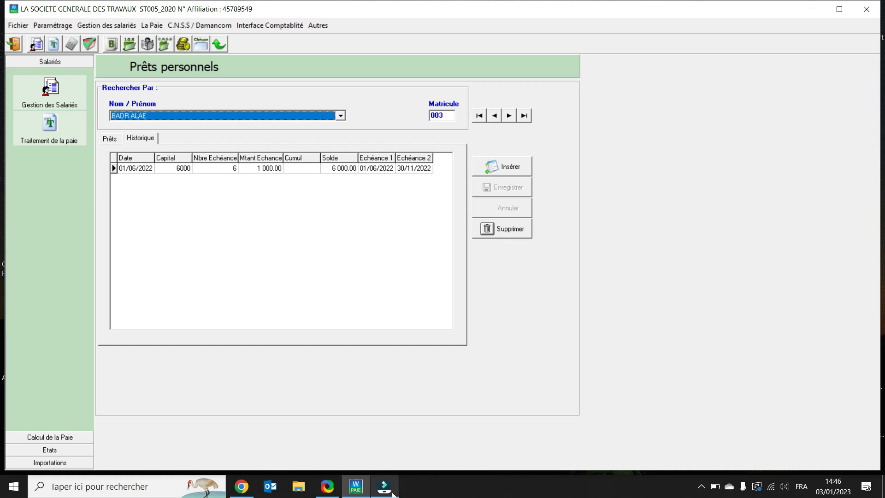
pyautogui.click(701, 486)
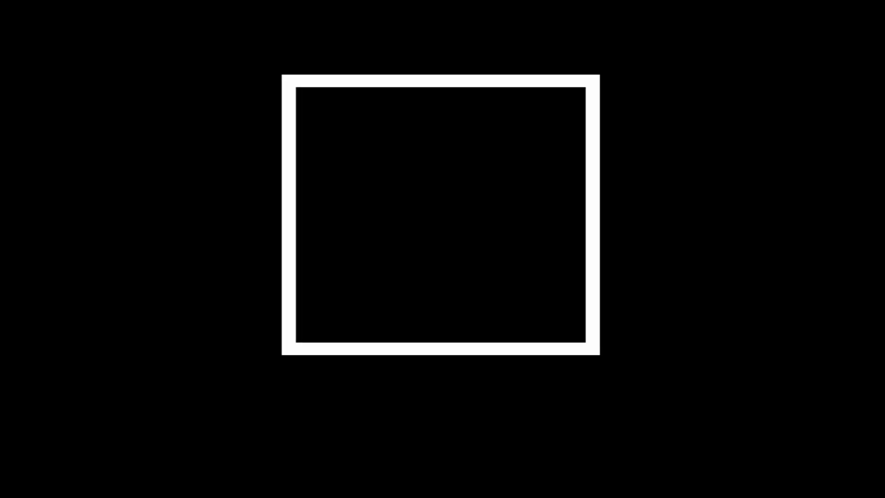